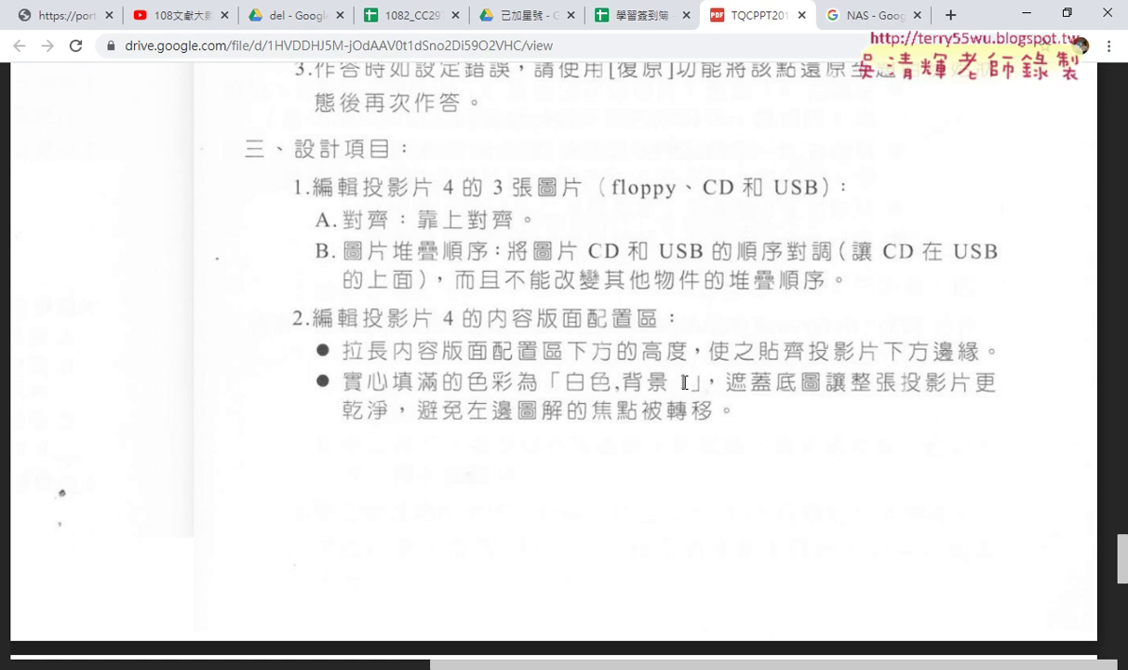
# Read the slide 4 design tasks on page 13 of the instruction PDF.
pyautogui.moveTo(465, 420)
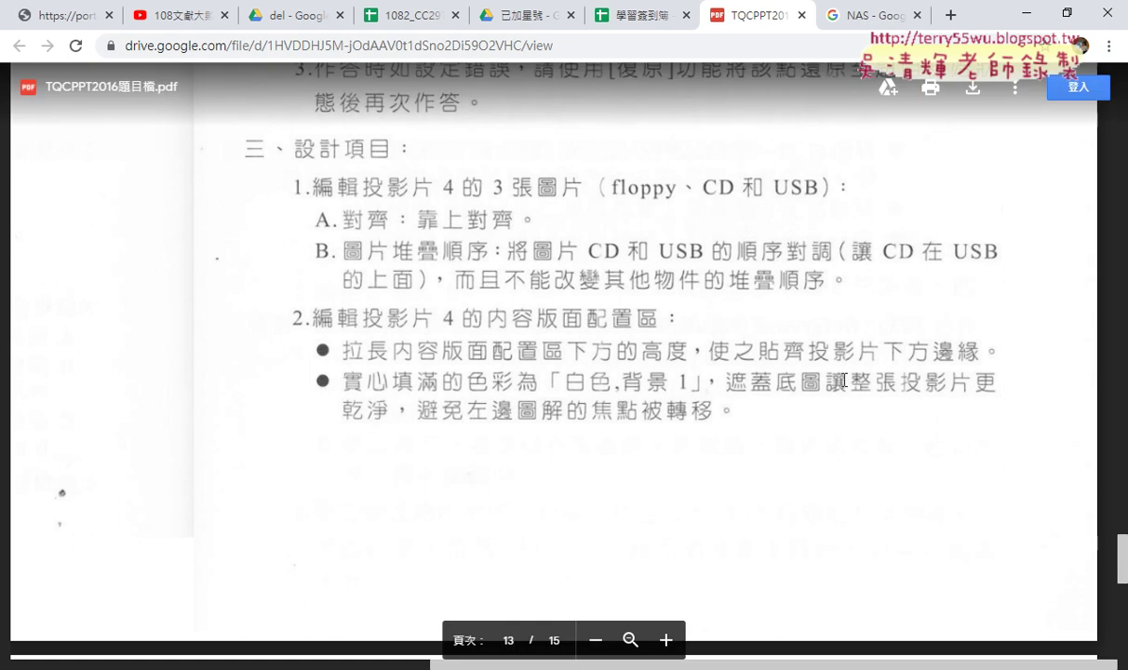
# Give the 困擾 bullet text box on slide 4 a solid White, Background 1 fill.
pyautogui.hotkey('alt', 'Tab')
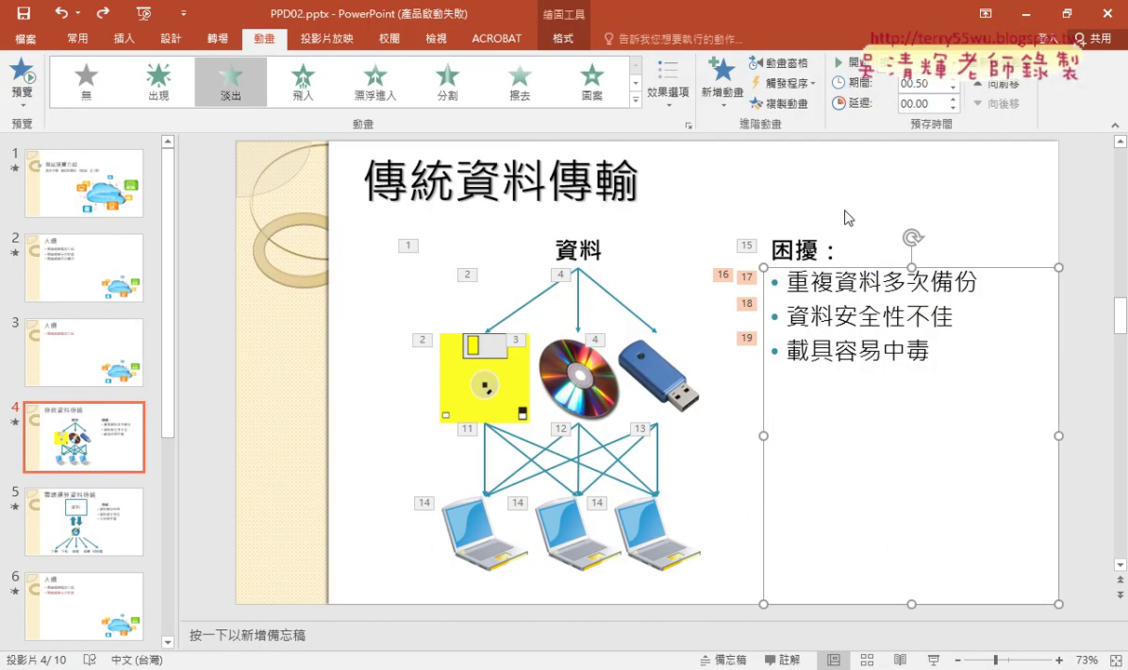
pyautogui.moveTo(766, 370); pyautogui.dragTo(553, 376)
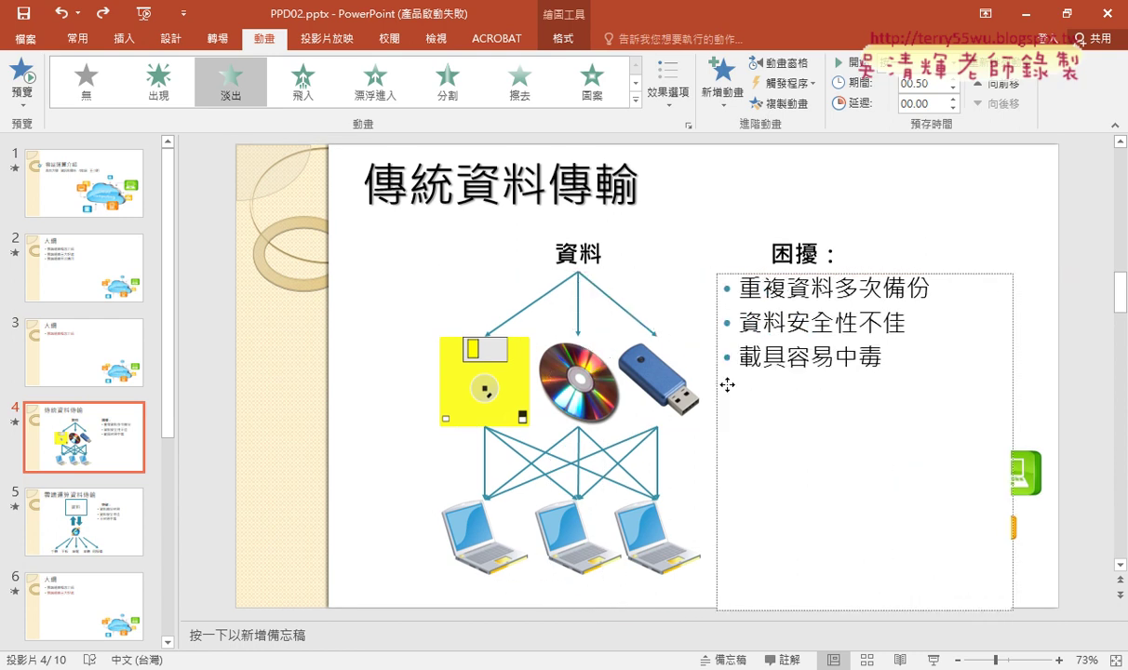
pyautogui.moveTo(553, 375); pyautogui.dragTo(765, 382)
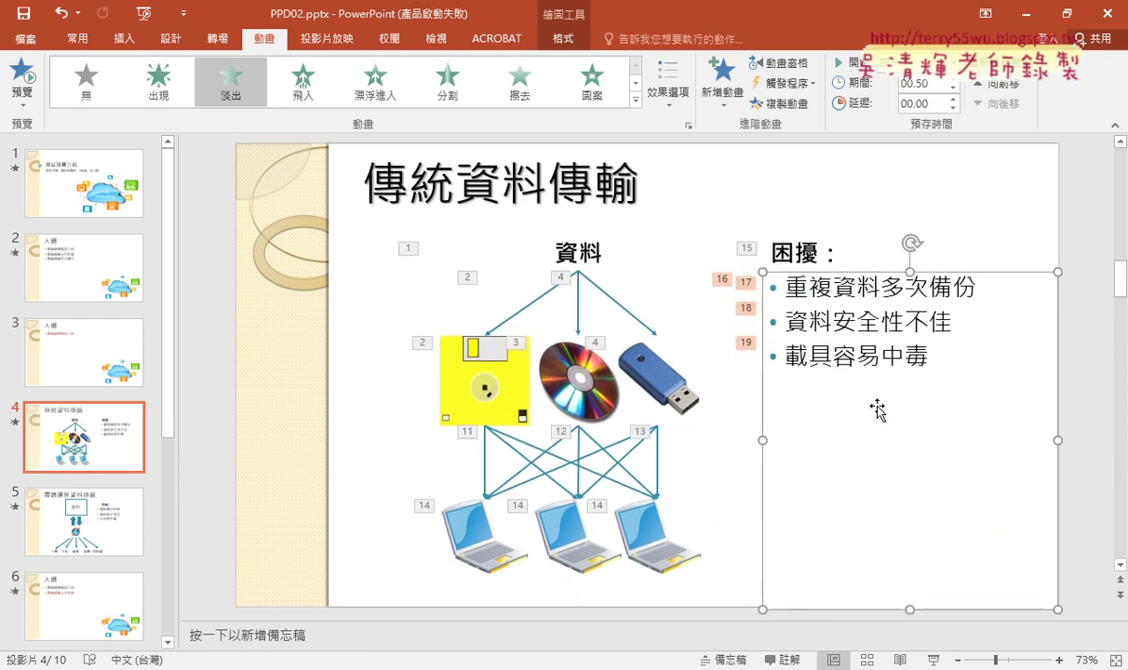
pyautogui.click(563, 38)
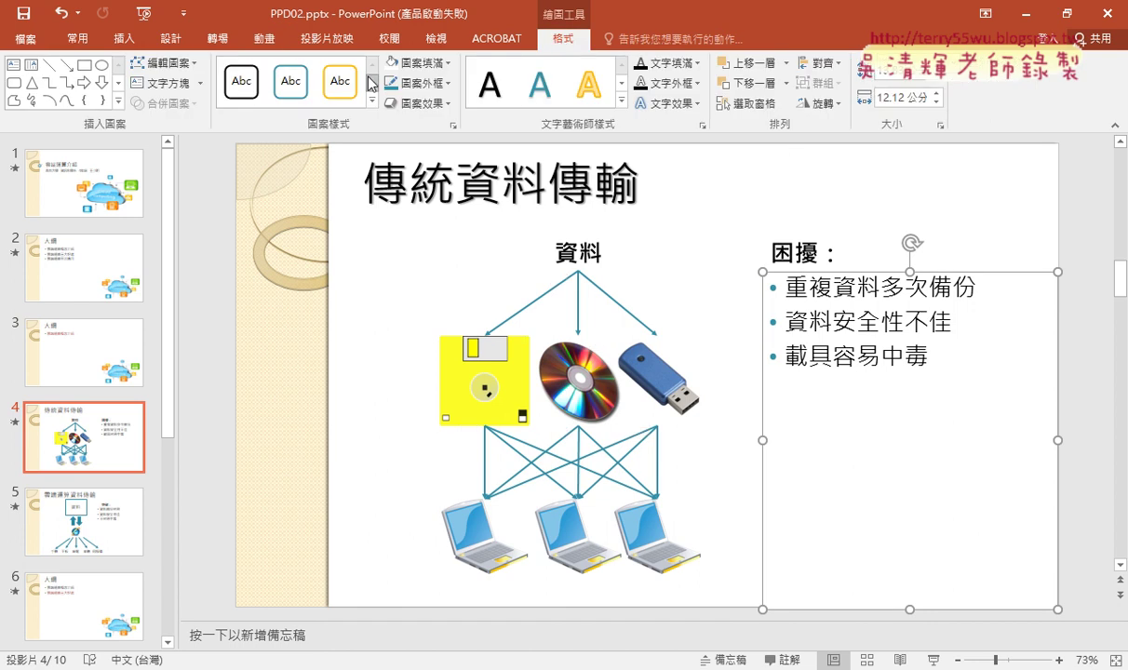
pyautogui.click(439, 65)
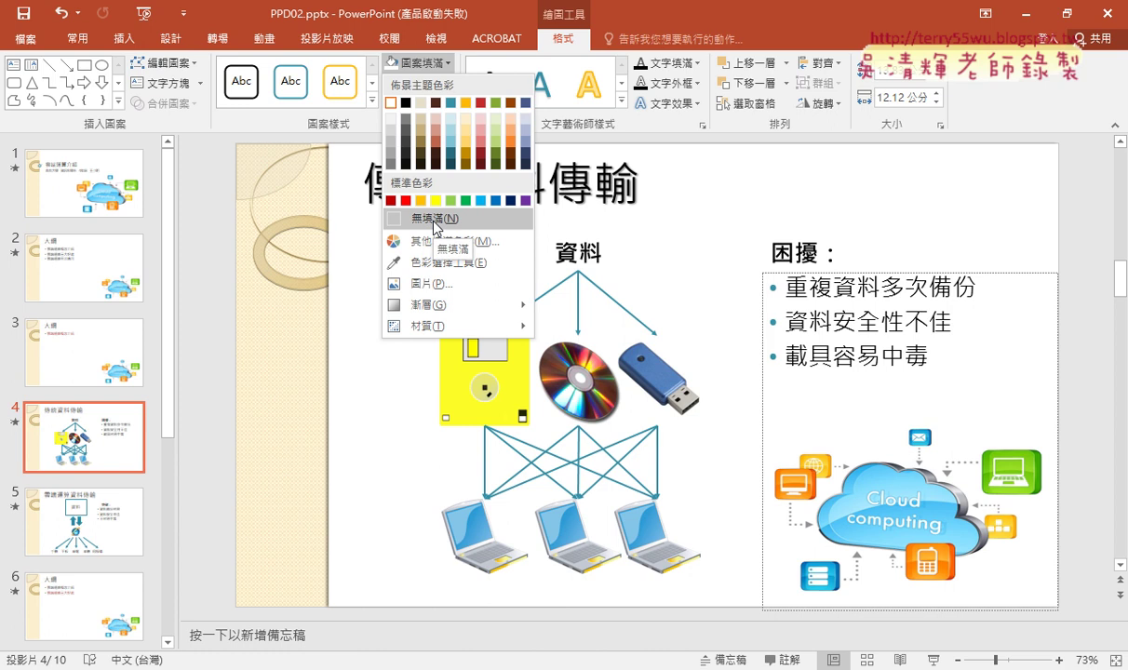
pyautogui.click(391, 103)
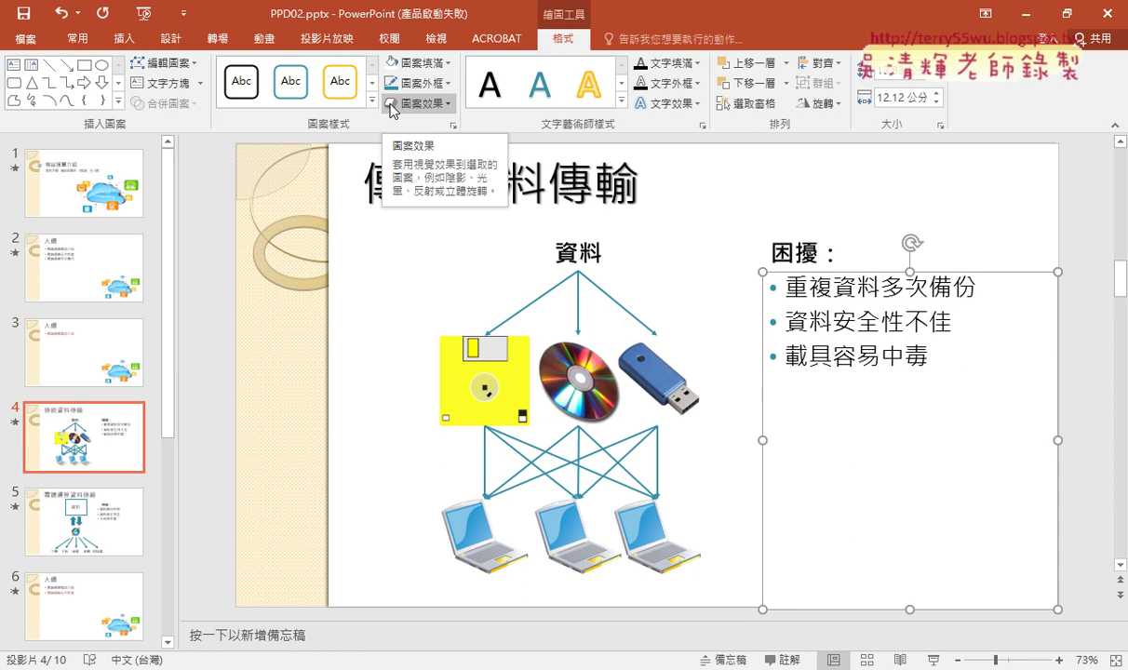
pyautogui.click(735, 201)
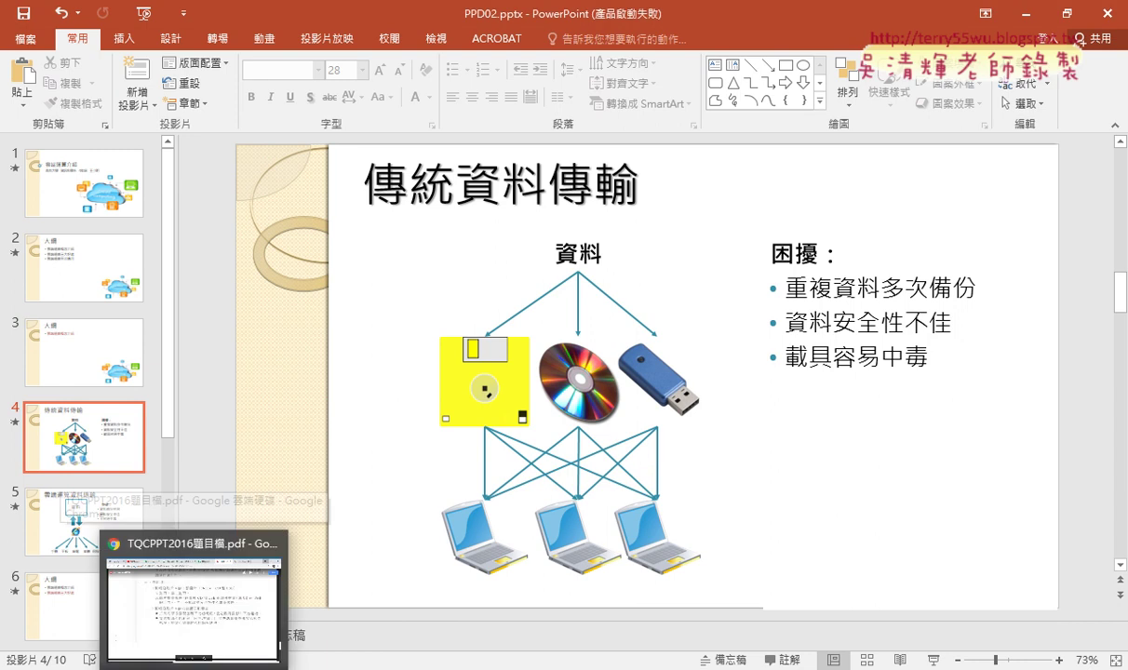
# Review the s_arrow animation table and the slide 5 task in the PDF, then return to PowerPoint.
pyautogui.click(186, 577)
pyautogui.scroll(-2, 579, 606)
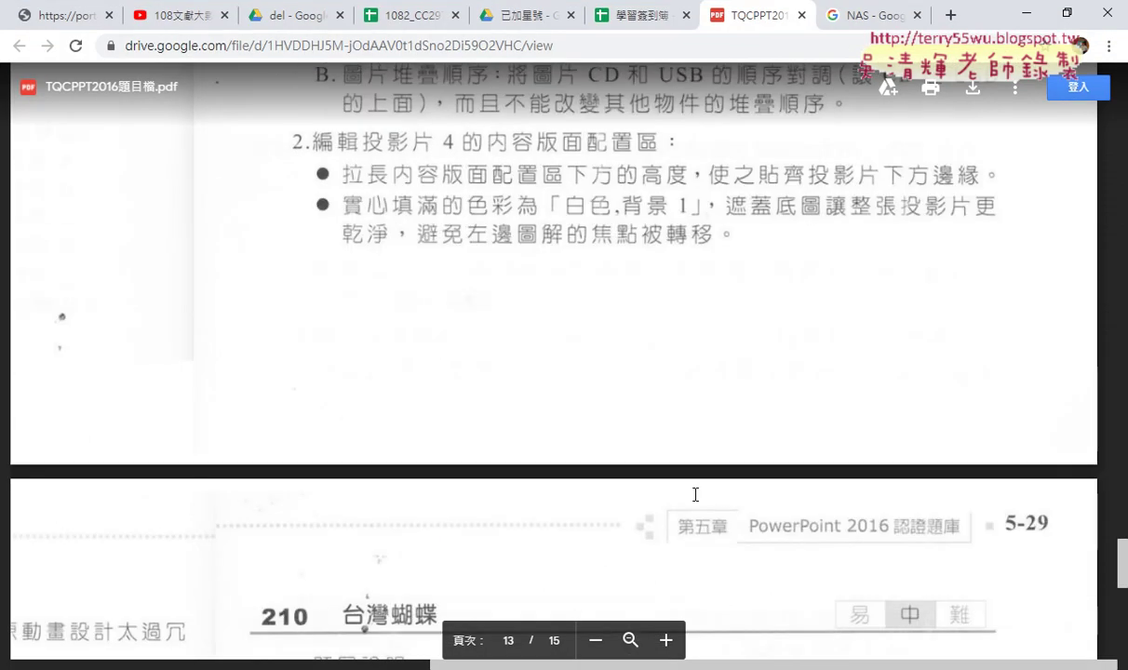
pyautogui.hscroll(-7, 402, 489)
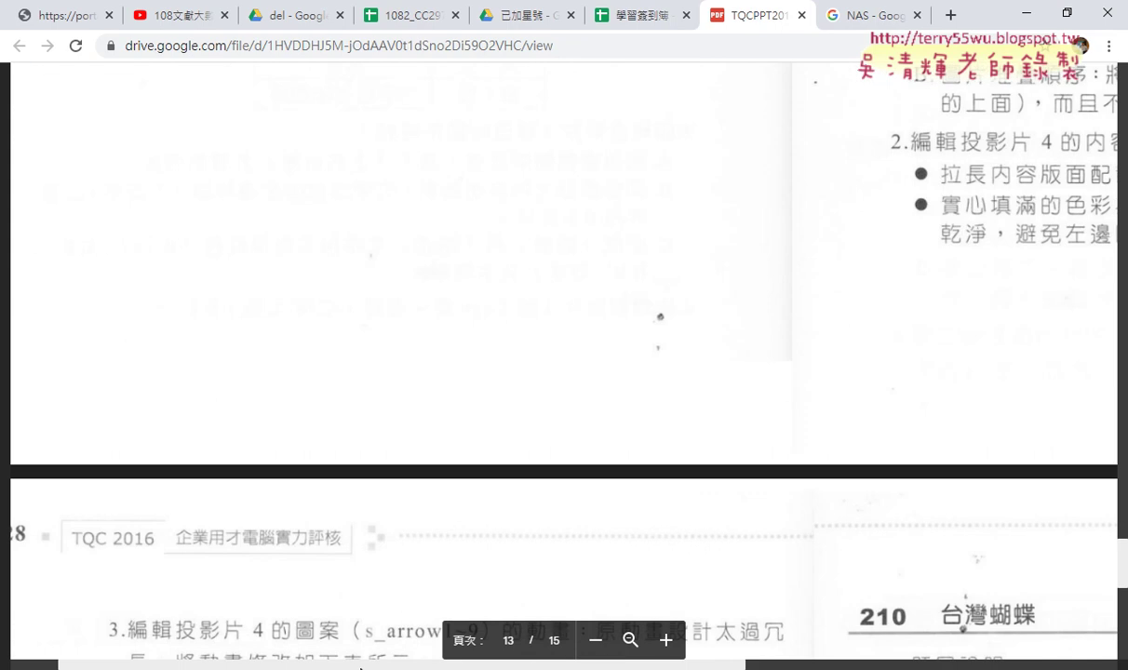
pyautogui.scroll(-1, 401, 490)
pyautogui.scroll(-4, 401, 490)
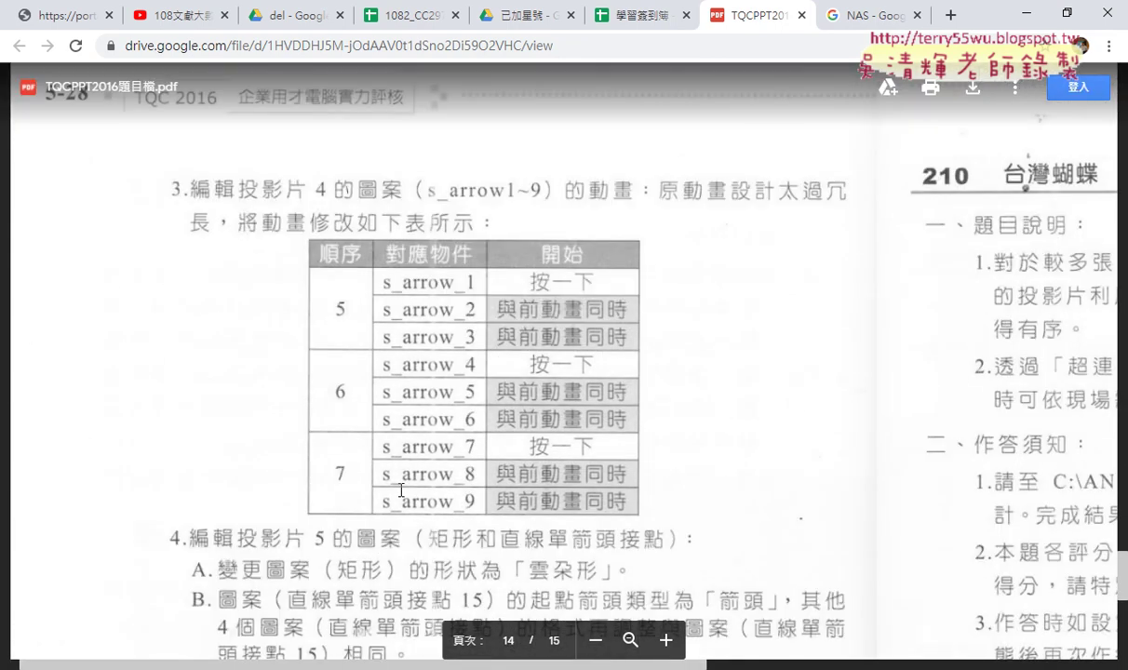
pyautogui.scroll(-1, 401, 490)
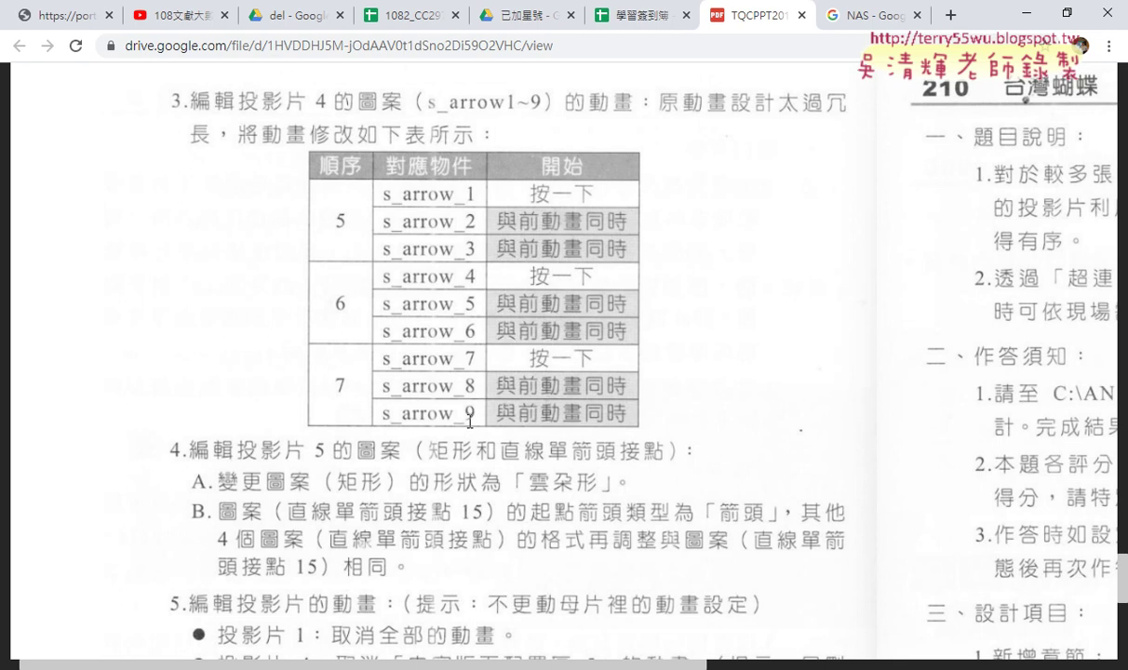
pyautogui.hotkey('alt', 'Tab')
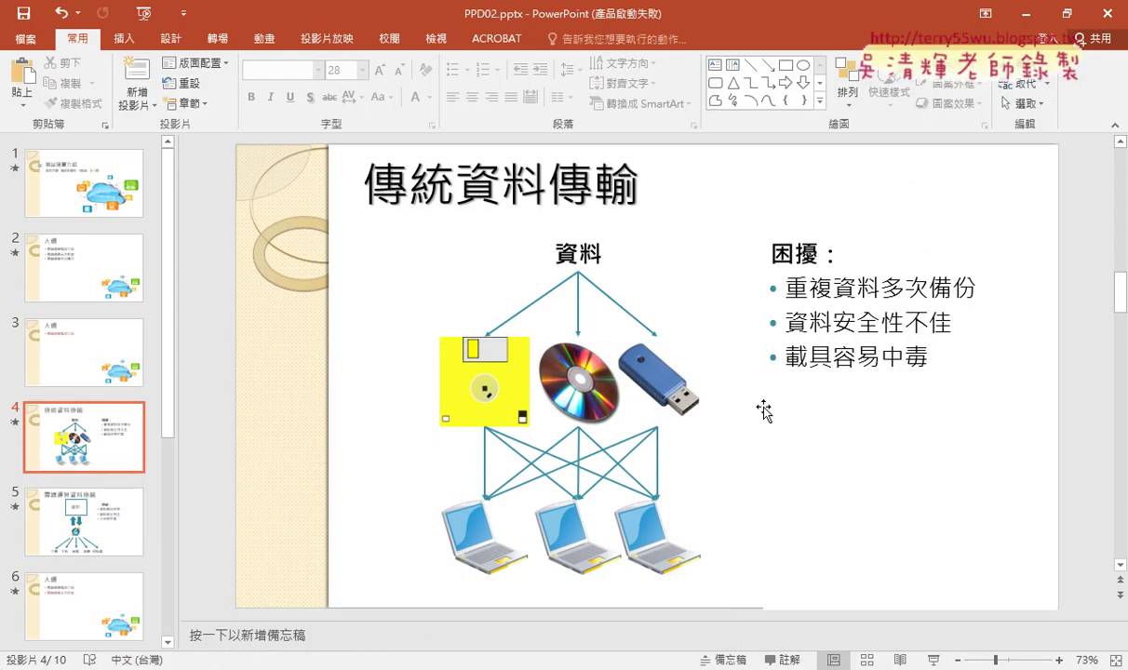
# Run slide 4 as a slide show, playing the CD, USB and arrow animations.
pyautogui.click(934, 663)
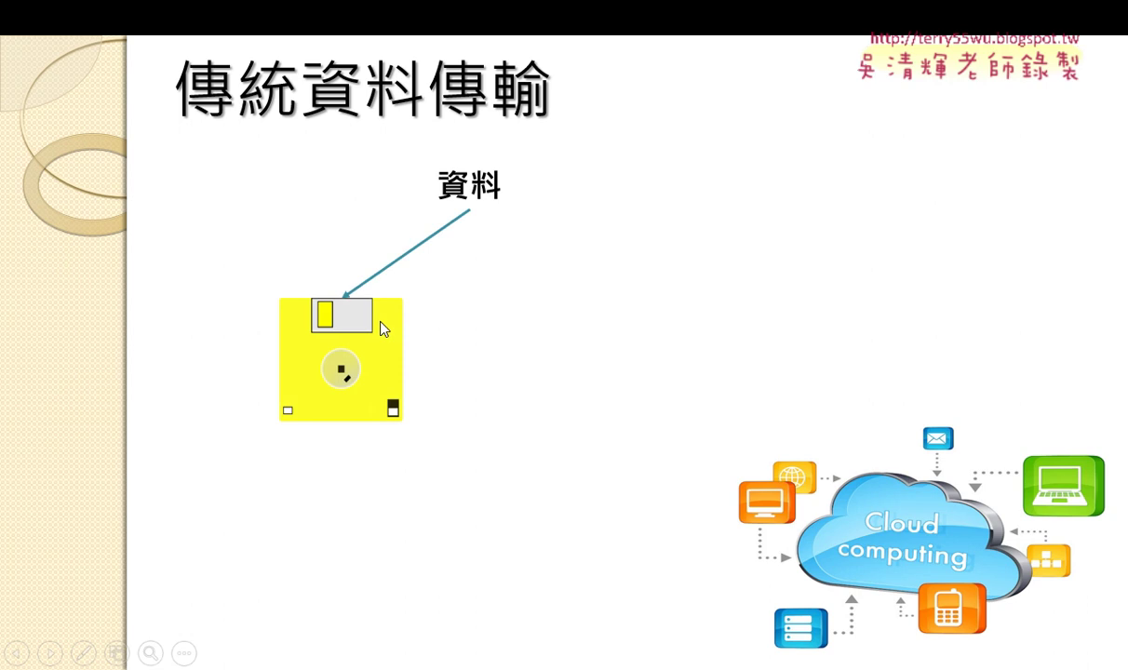
pyautogui.click(496, 281)
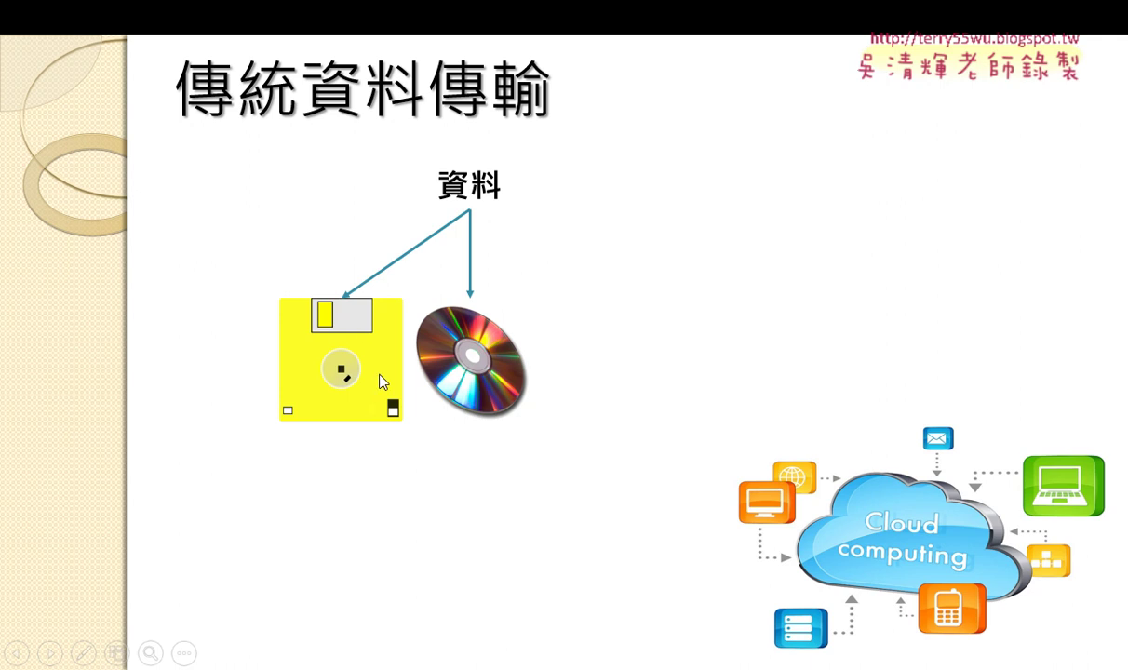
pyautogui.click(575, 367)
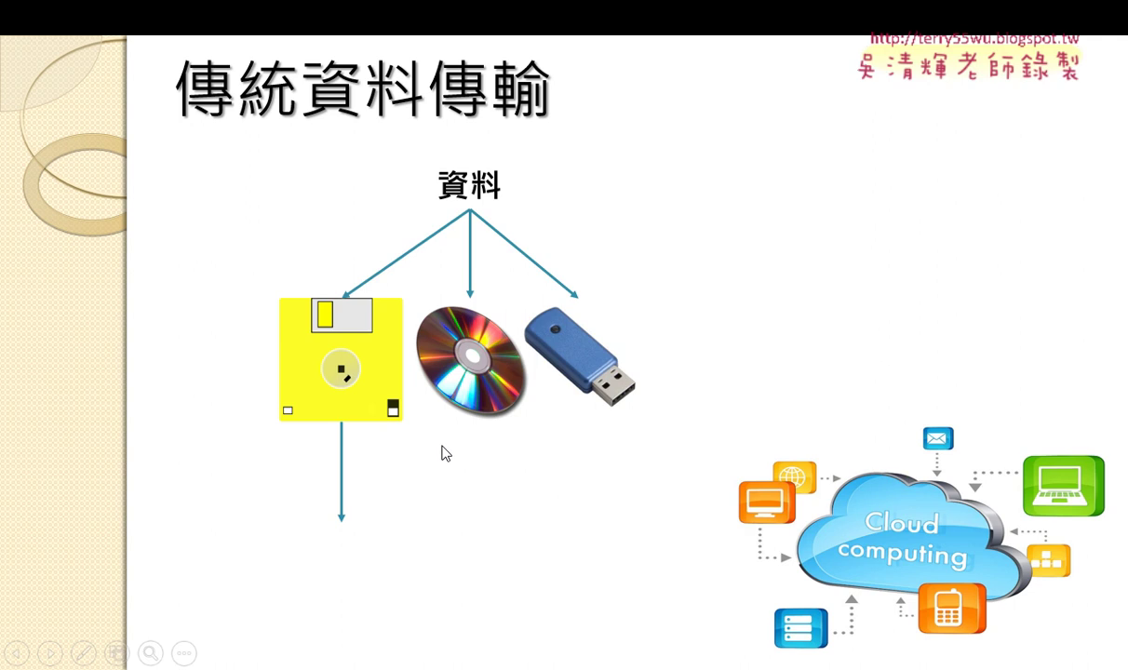
pyautogui.click(382, 474)
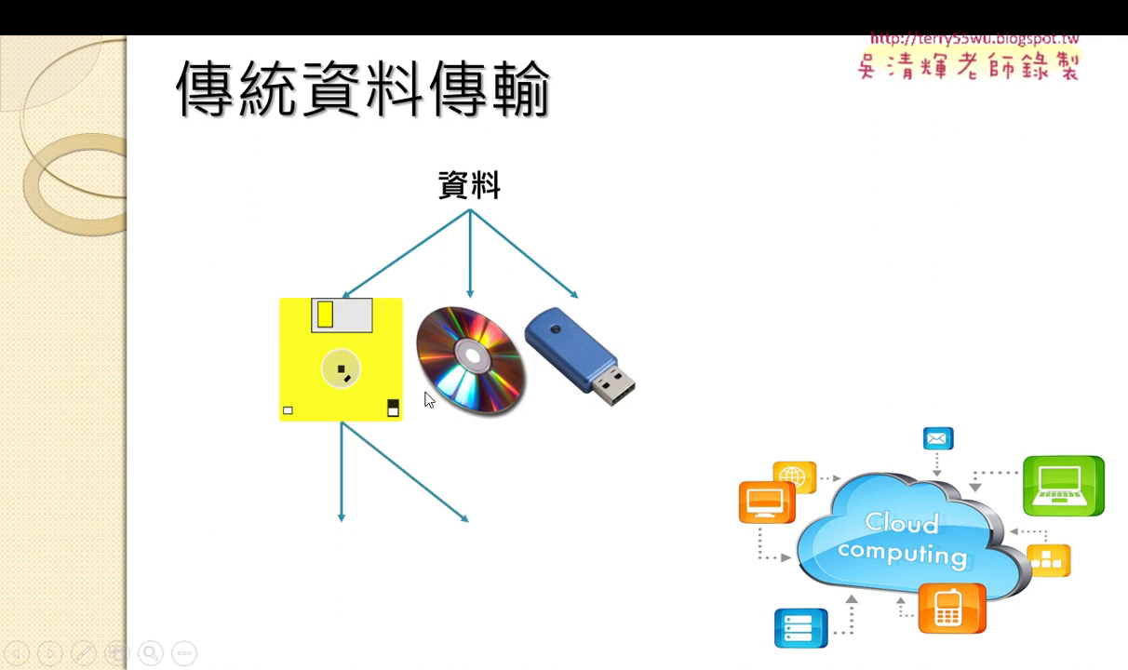
pyautogui.click(423, 396)
pyautogui.click(428, 399)
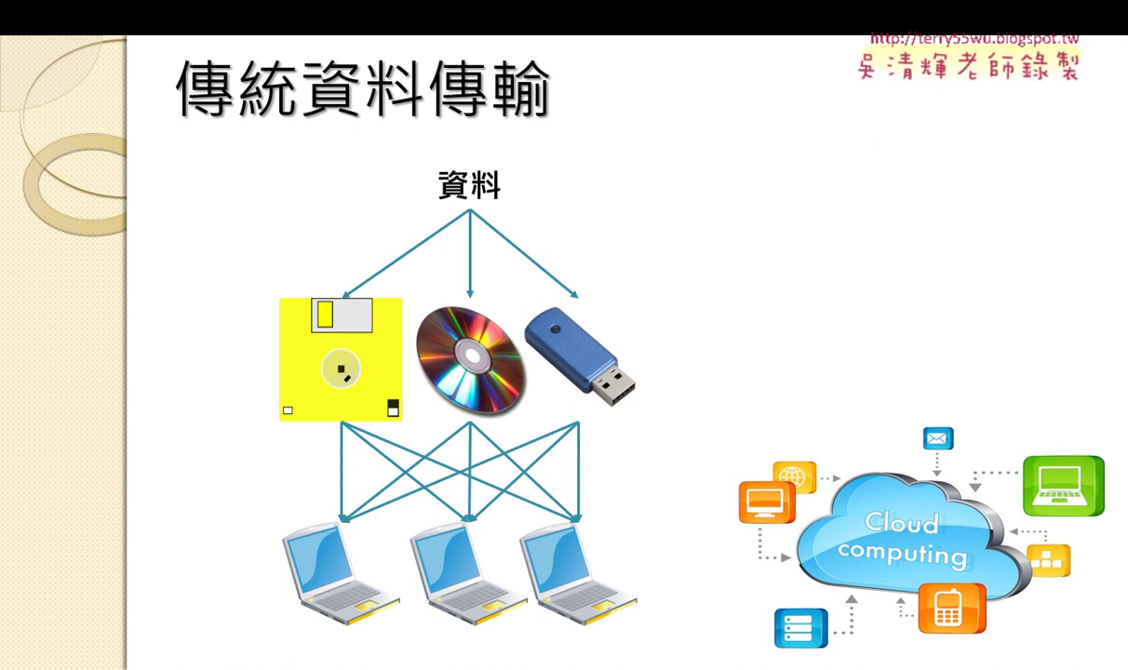
pyautogui.hotkey('ctrl', 'p')
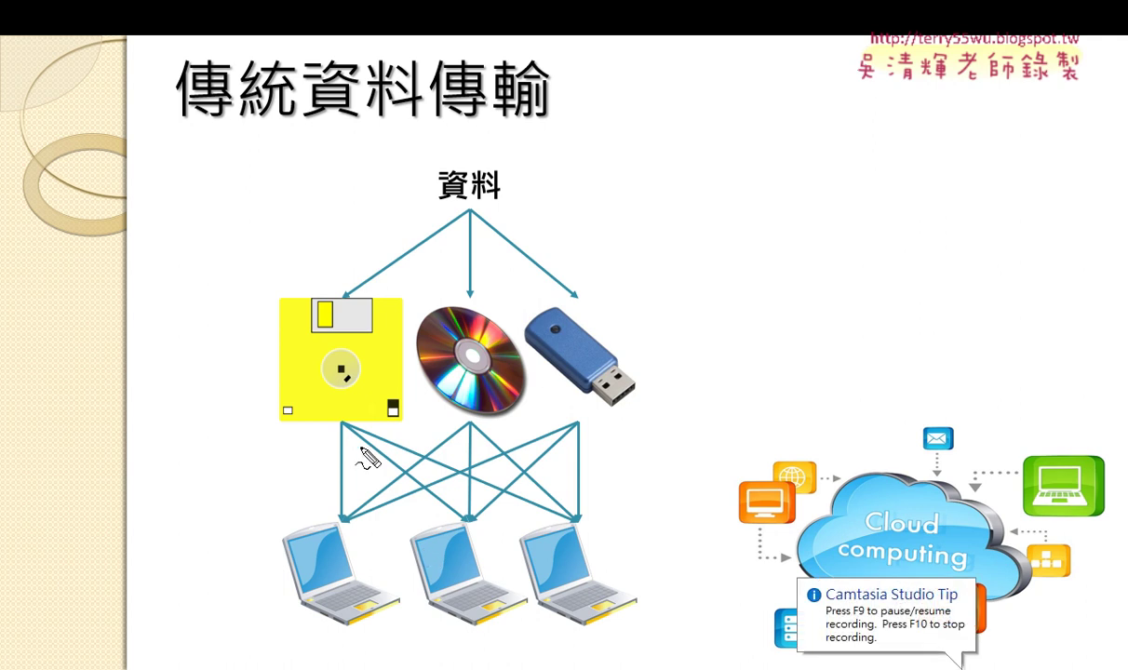
# Mark and number the floppy-to-laptop lines 1–3 in red ink, erase the ink, and end the show.
pyautogui.moveTo(345, 425)
pyautogui.mouseDown()
pyautogui.moveTo(340, 515)
pyautogui.moveTo(421, 491)
pyautogui.mouseUp()
pyautogui.moveTo(375, 425); pyautogui.dragTo(581, 510)
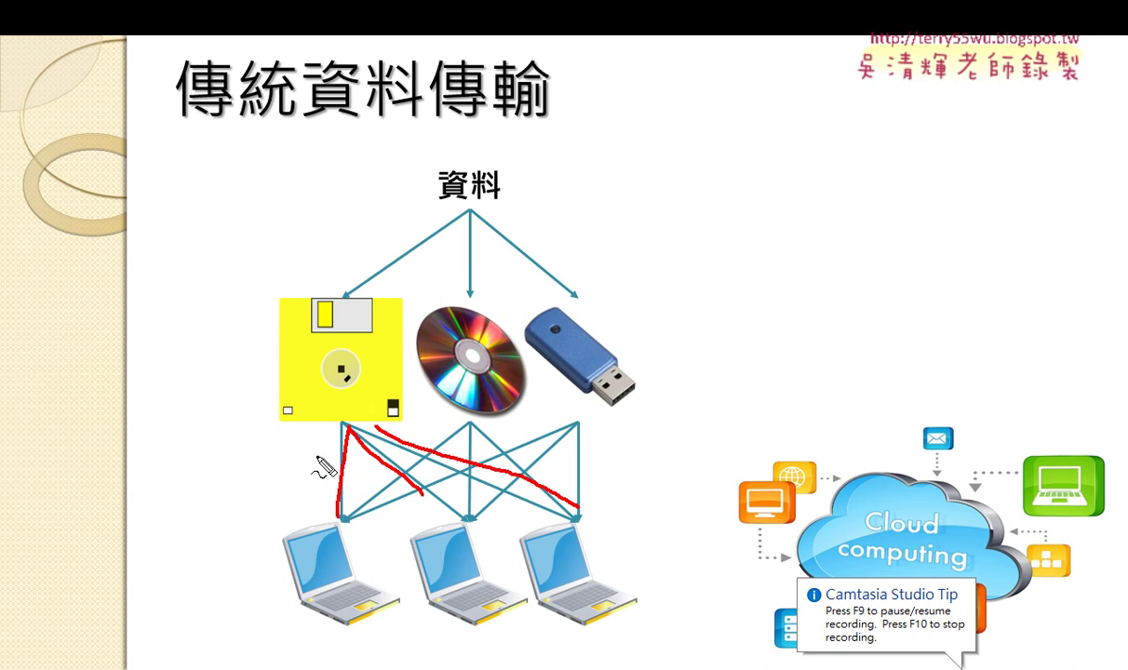
pyautogui.moveTo(315, 456); pyautogui.dragTo(314, 484)
pyautogui.moveTo(387, 476); pyautogui.dragTo(421, 492)
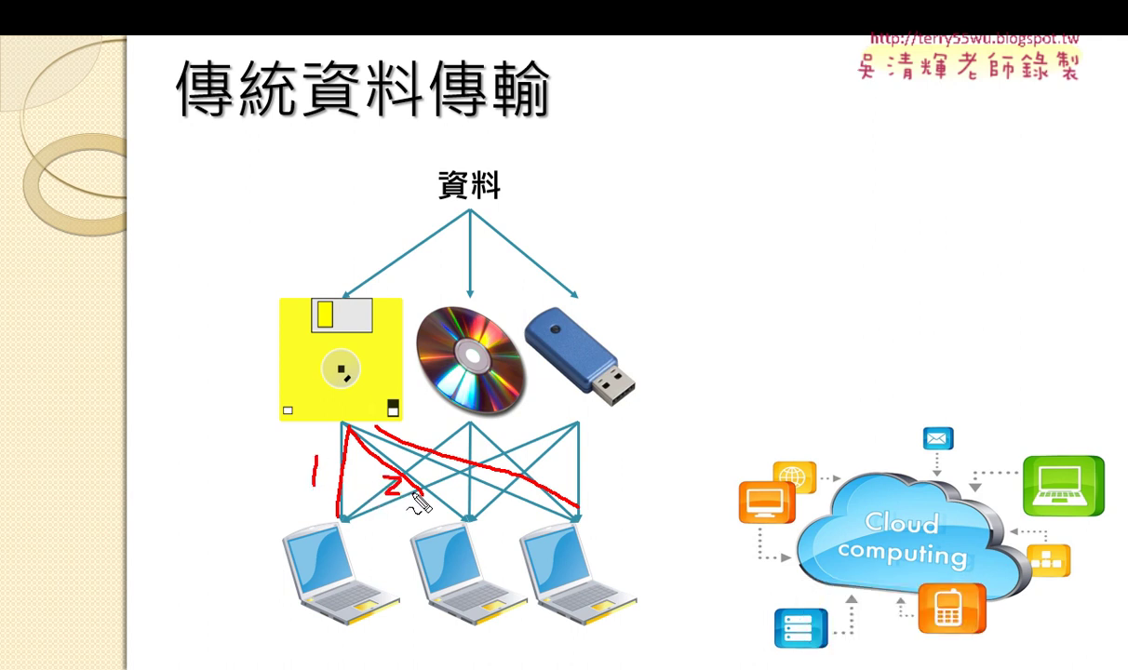
pyautogui.moveTo(488, 477); pyautogui.dragTo(490, 496)
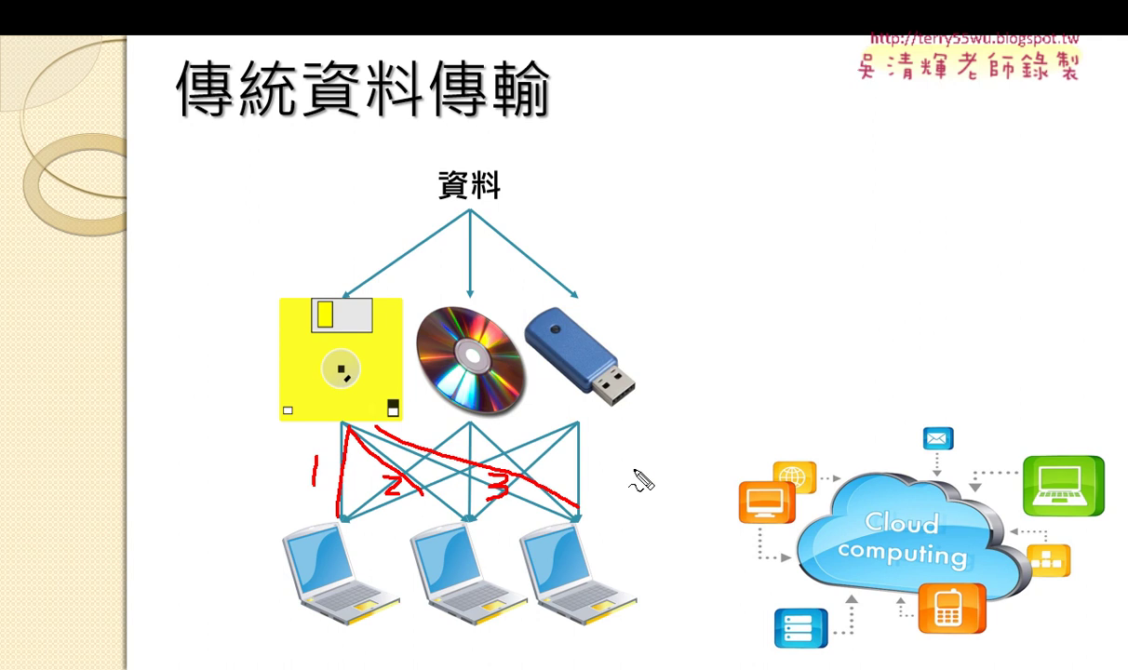
pyautogui.press('e')
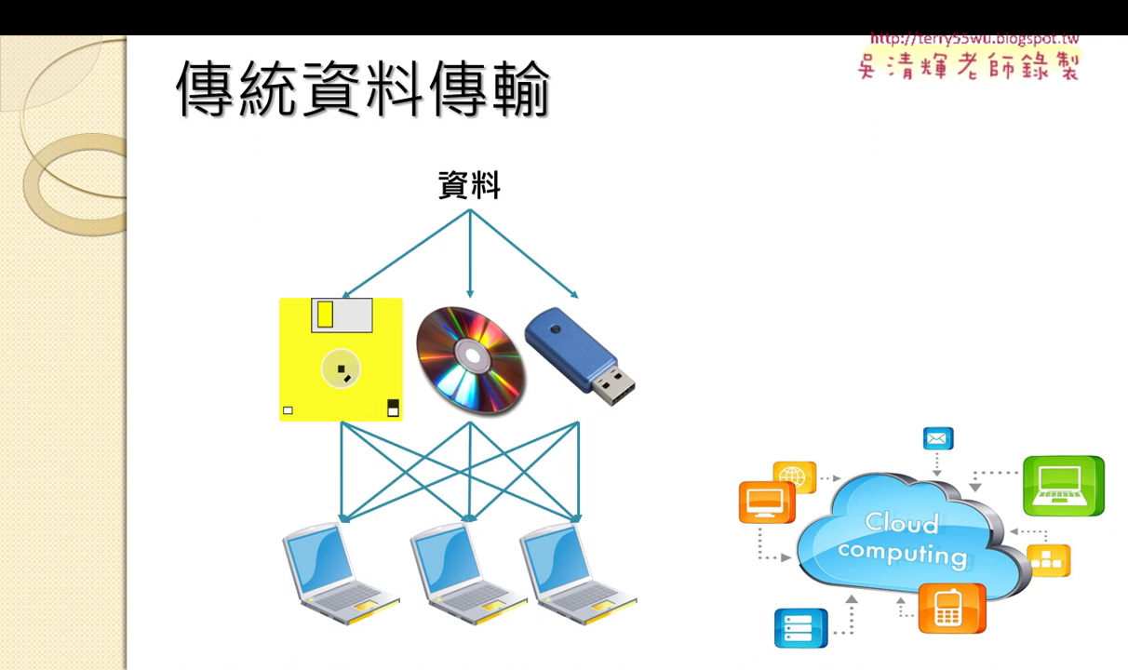
pyautogui.press('Escape')
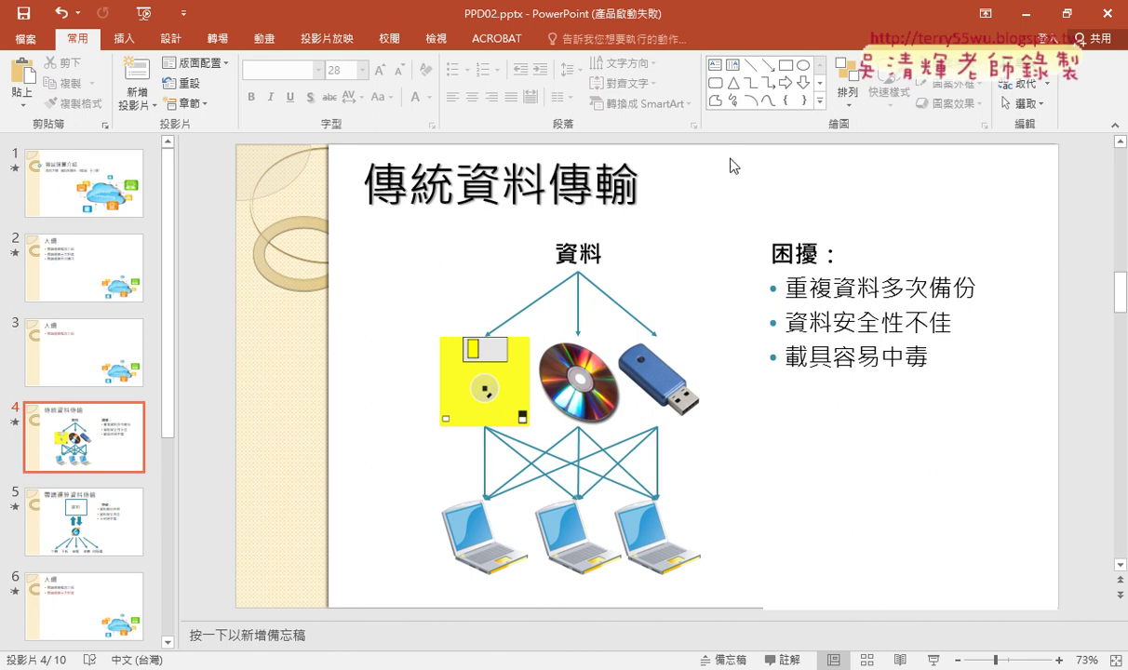
# Open the Animation Pane from the Animations tab to list slide 4's 16 animations.
pyautogui.click(266, 40)
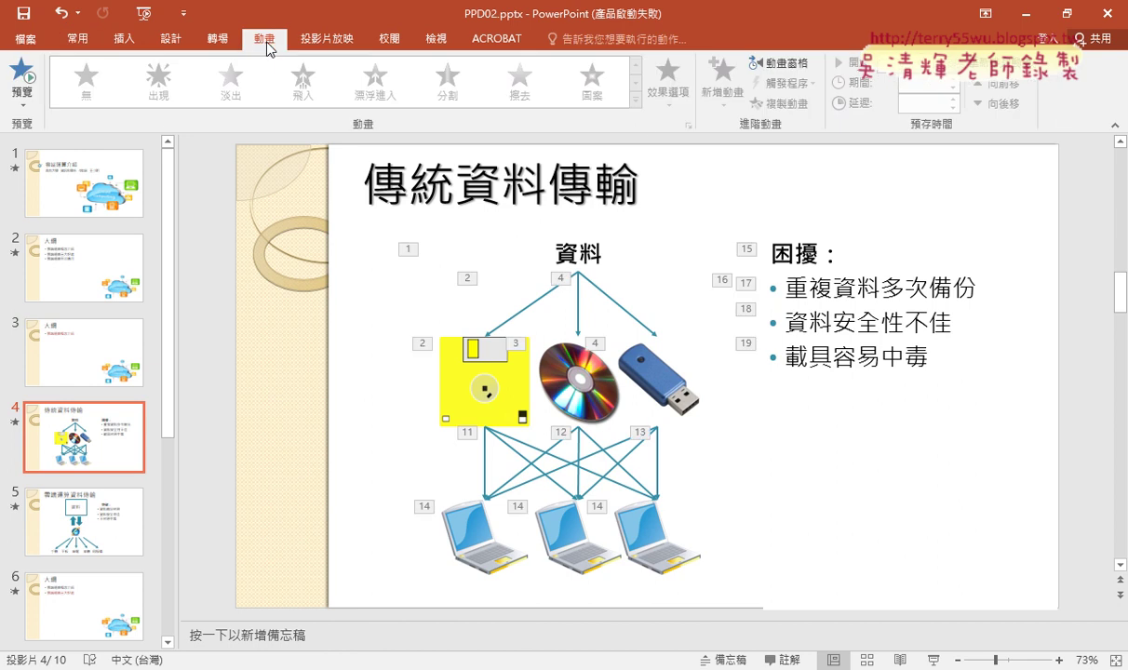
pyautogui.click(790, 66)
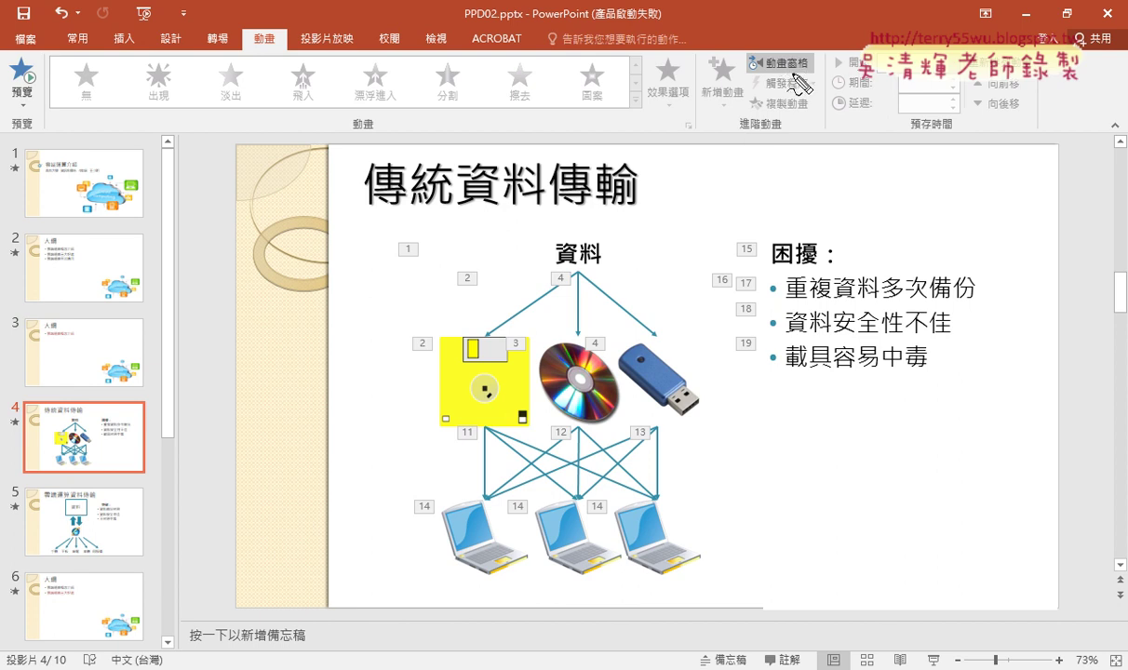
pyautogui.moveTo(803, 49); pyautogui.dragTo(806, 56)
pyautogui.moveTo(891, 191)
pyautogui.mouseDown()
pyautogui.moveTo(806, 82)
pyautogui.moveTo(823, 90)
pyautogui.mouseUp()
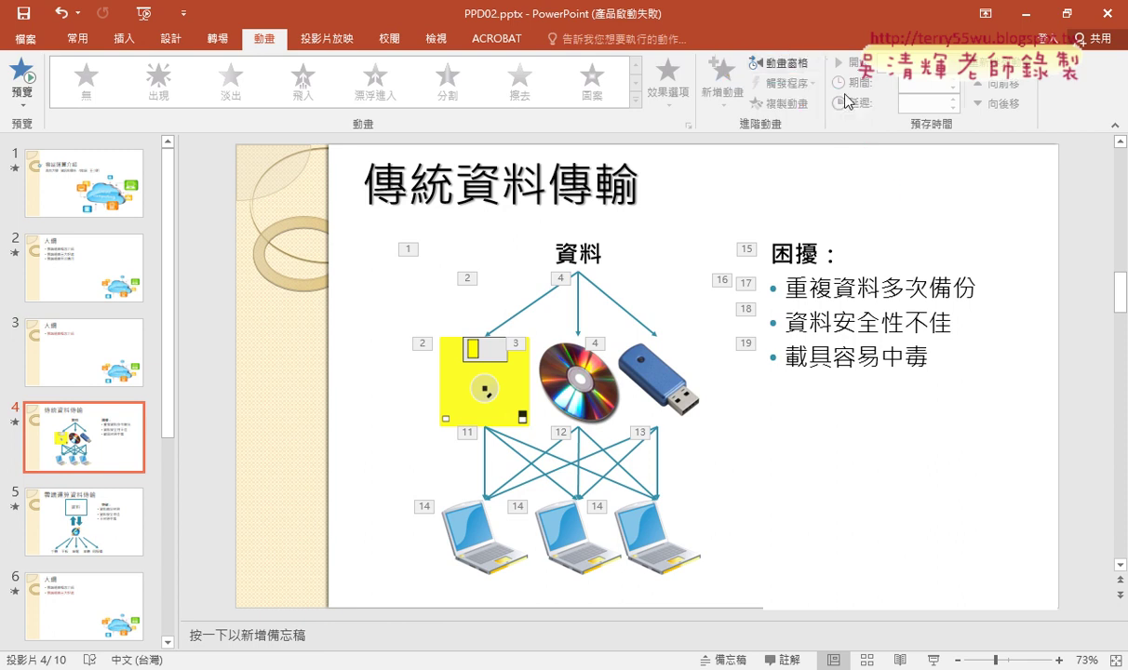
pyautogui.click(792, 64)
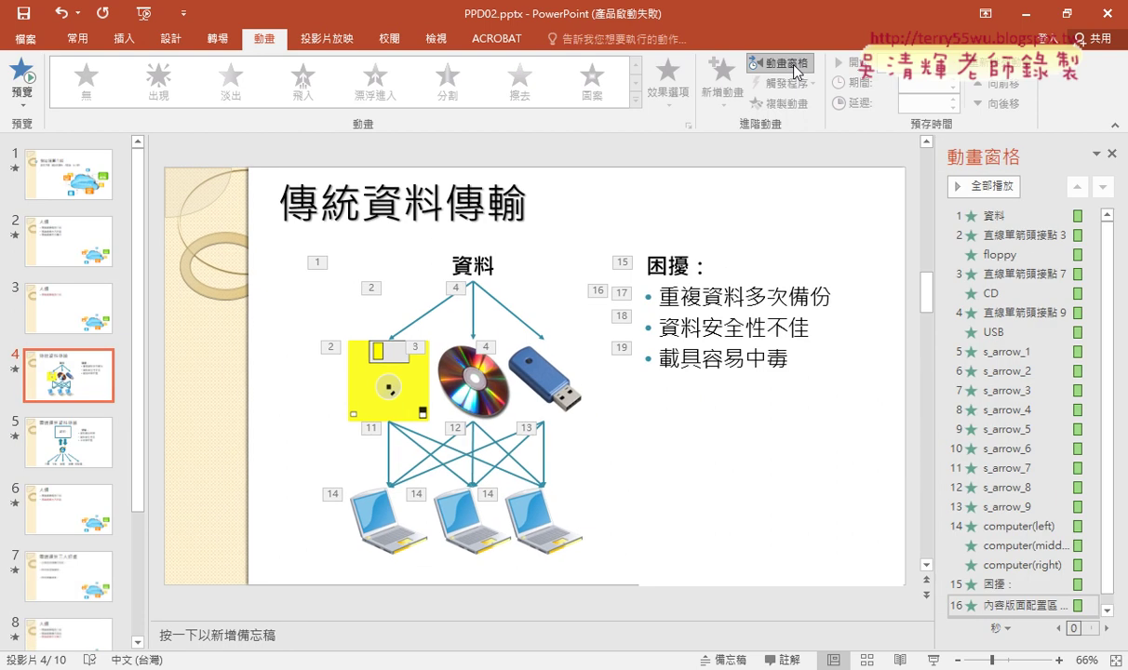
# Select s_arrow_2, 3, 5, 6, 8 and 9 together in the Animation Pane.
pyautogui.click(1010, 352)
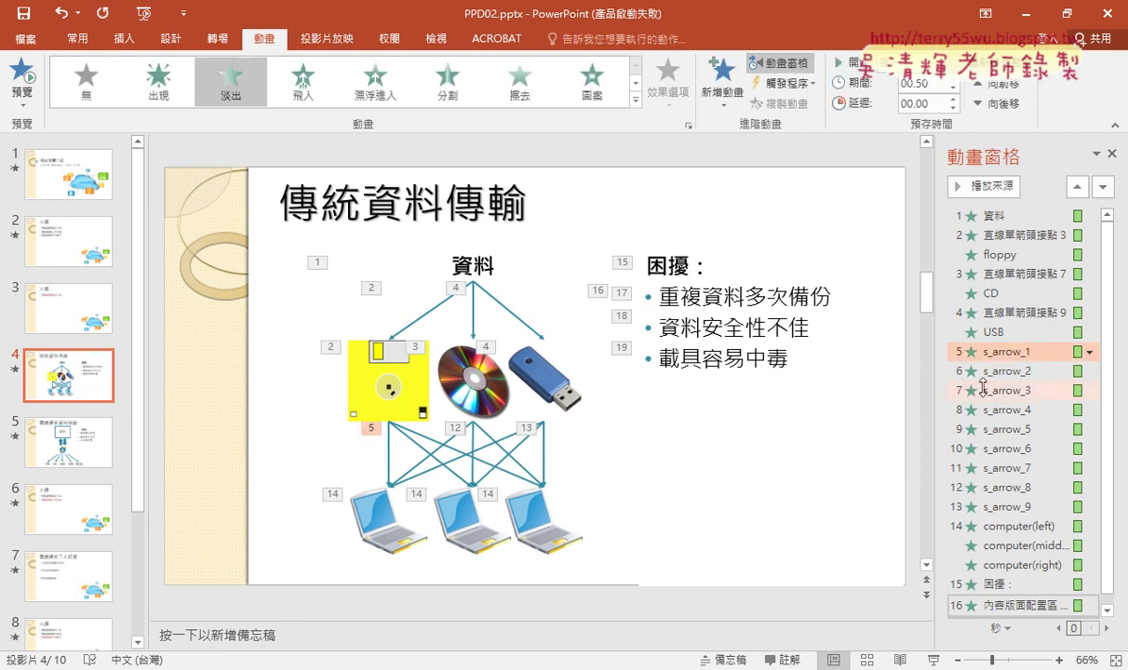
pyautogui.click(1021, 372)
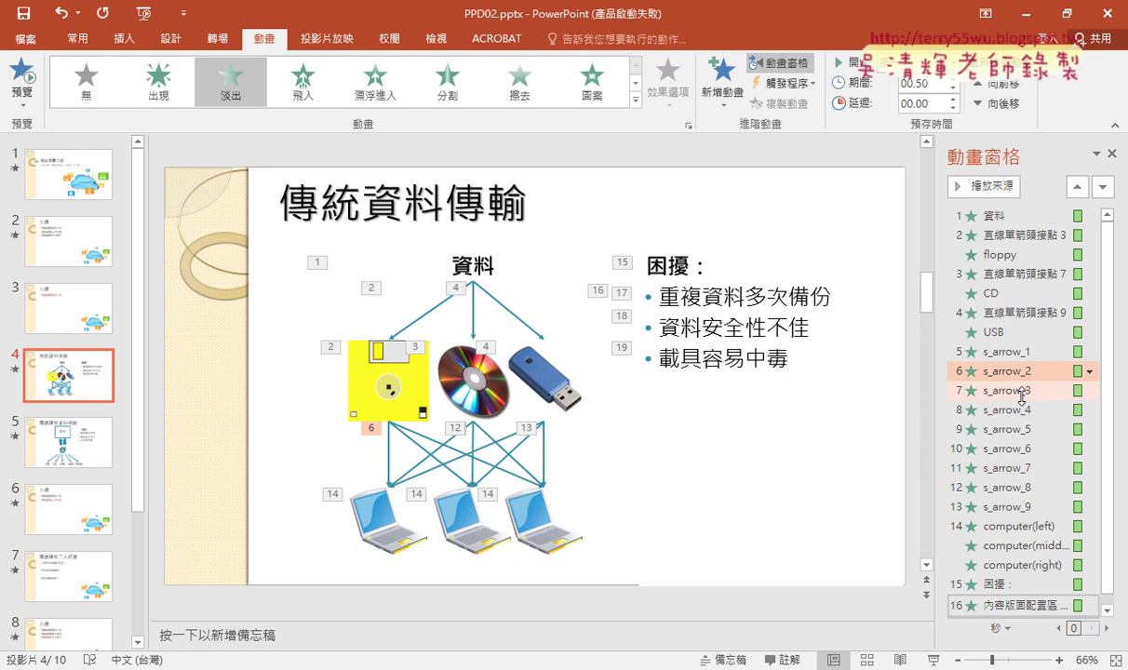
pyautogui.click(1021, 391)
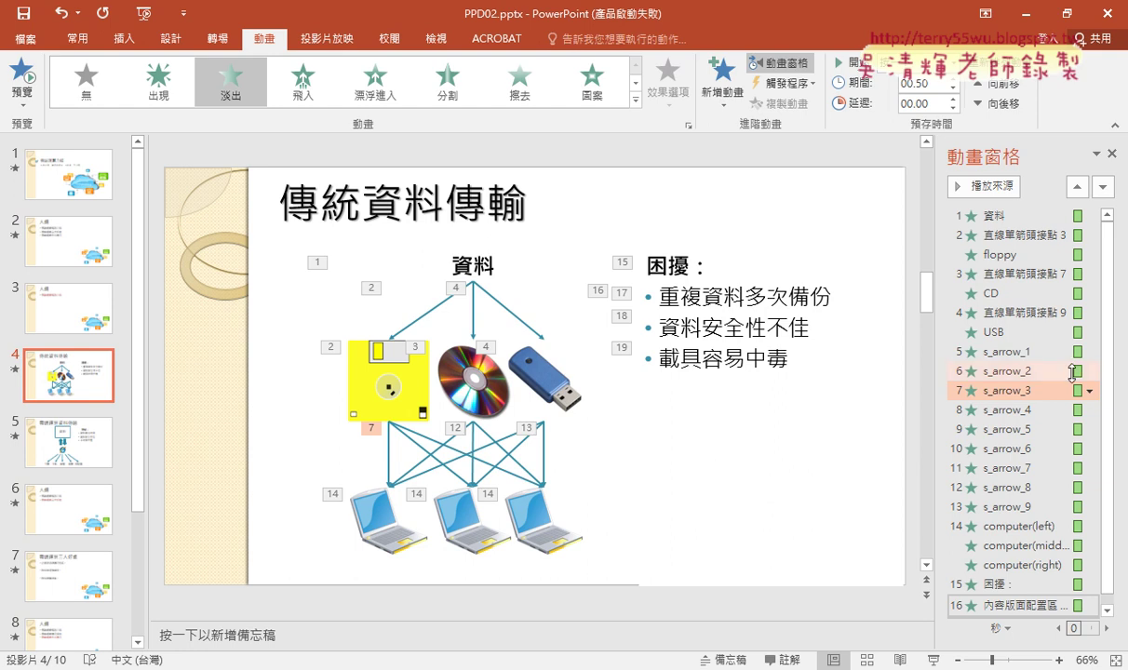
pyautogui.click(987, 352)
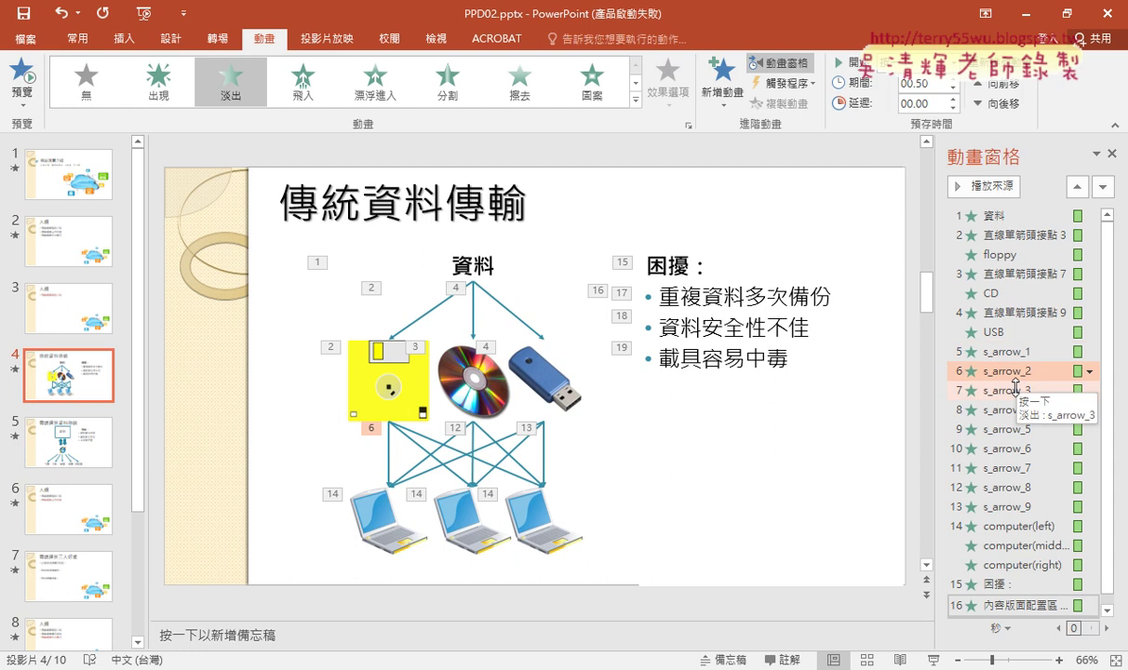
pyautogui.click(1069, 393)
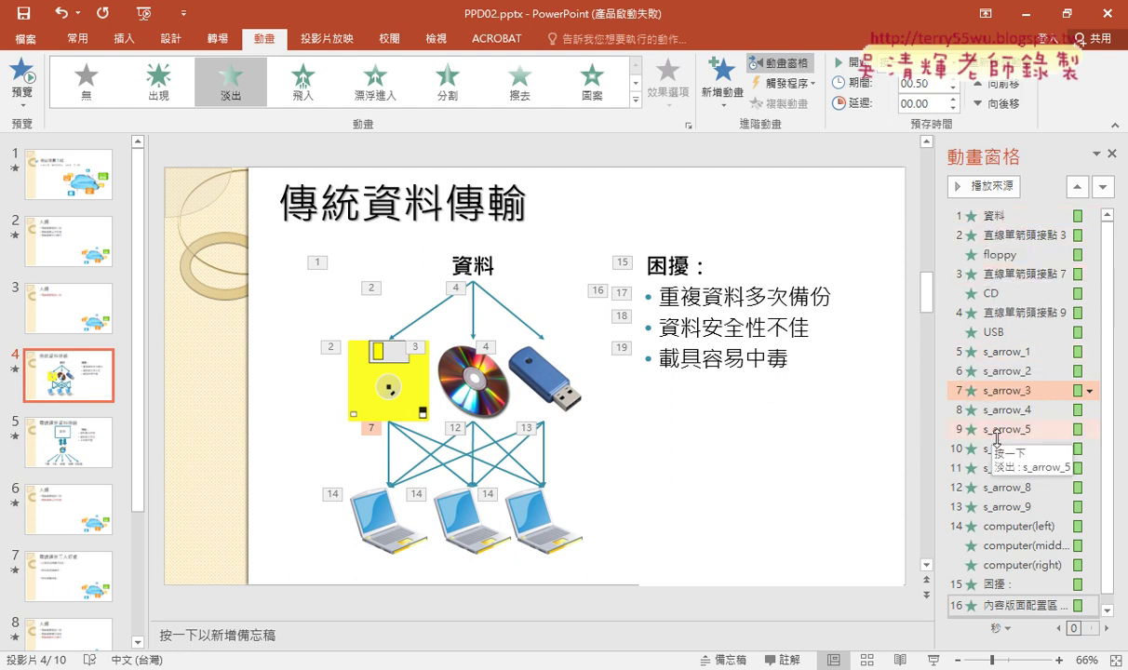
pyautogui.click(1026, 370)
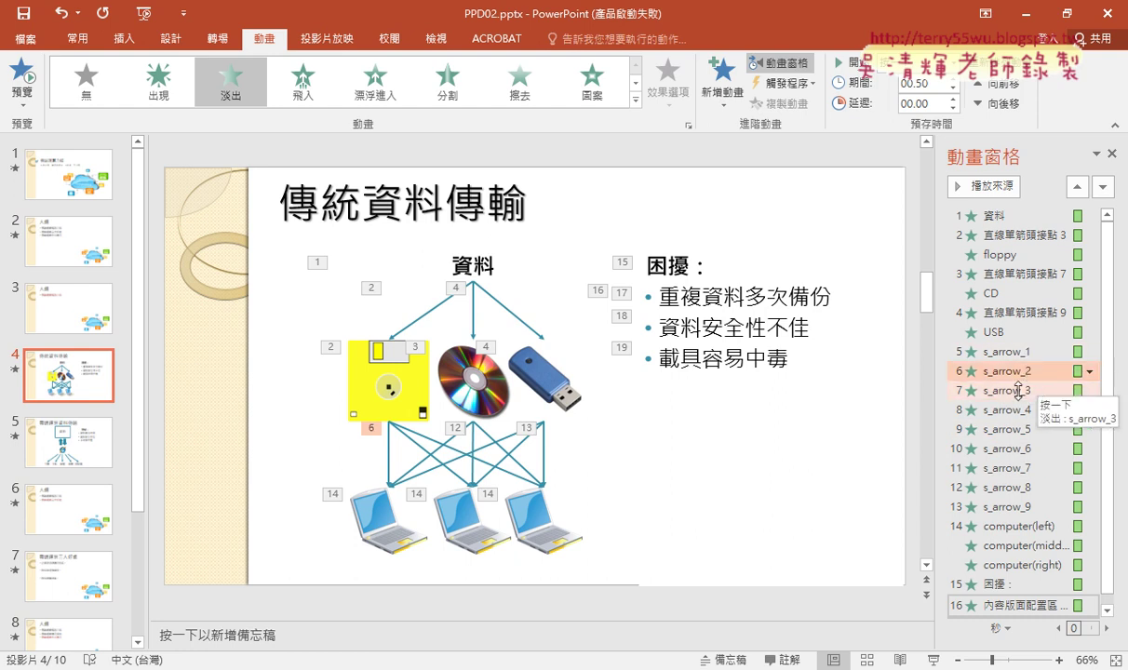
pyautogui.keyDown('ctrl'); pyautogui.click(1019, 391); pyautogui.keyUp('ctrl')
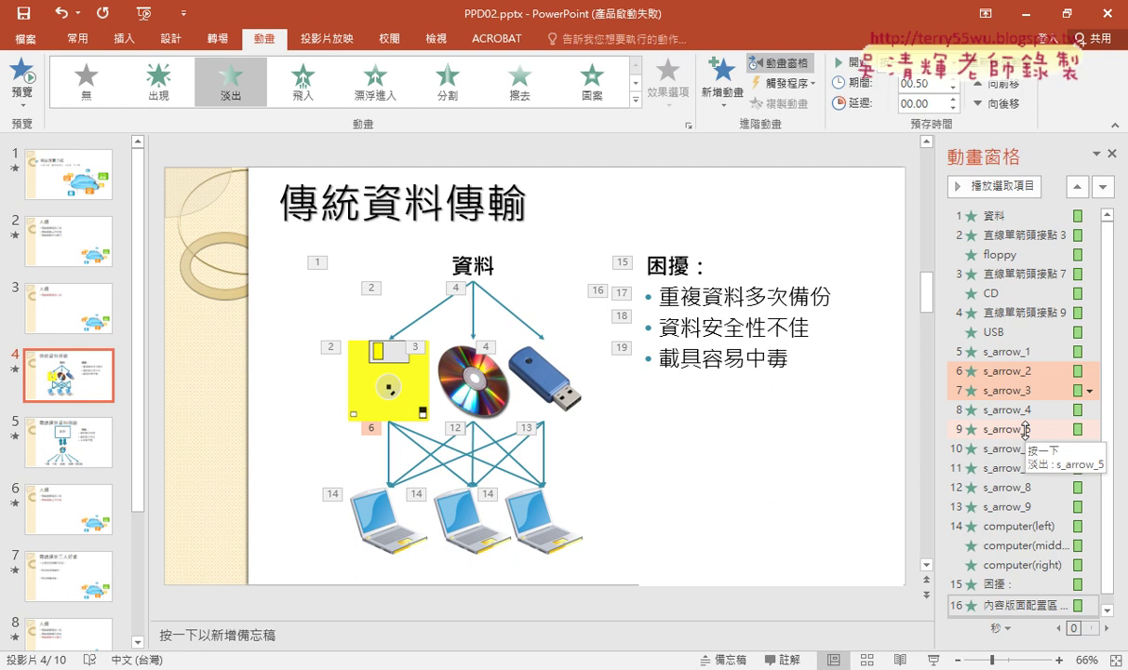
pyautogui.keyDown('ctrl'); pyautogui.click(1024, 429); pyautogui.keyUp('ctrl')
pyautogui.keyDown('ctrl'); pyautogui.click(1024, 448); pyautogui.keyUp('ctrl')
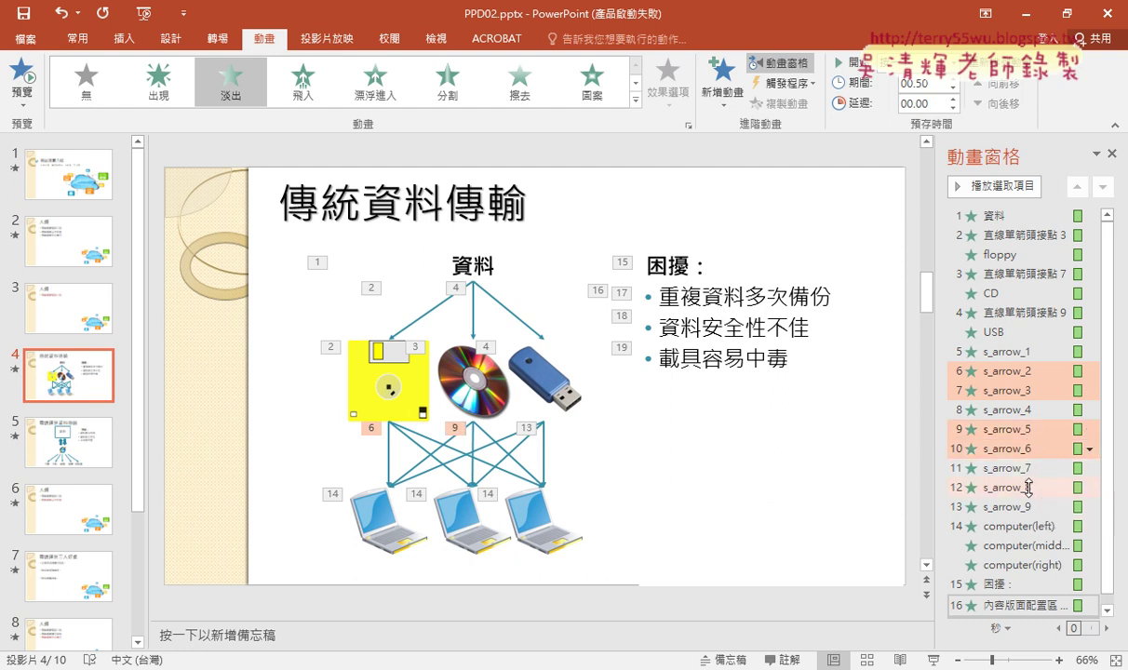
pyautogui.keyDown('ctrl'); pyautogui.click(1024, 487); pyautogui.keyUp('ctrl')
pyautogui.keyDown('ctrl'); pyautogui.click(1024, 507); pyautogui.keyUp('ctrl')
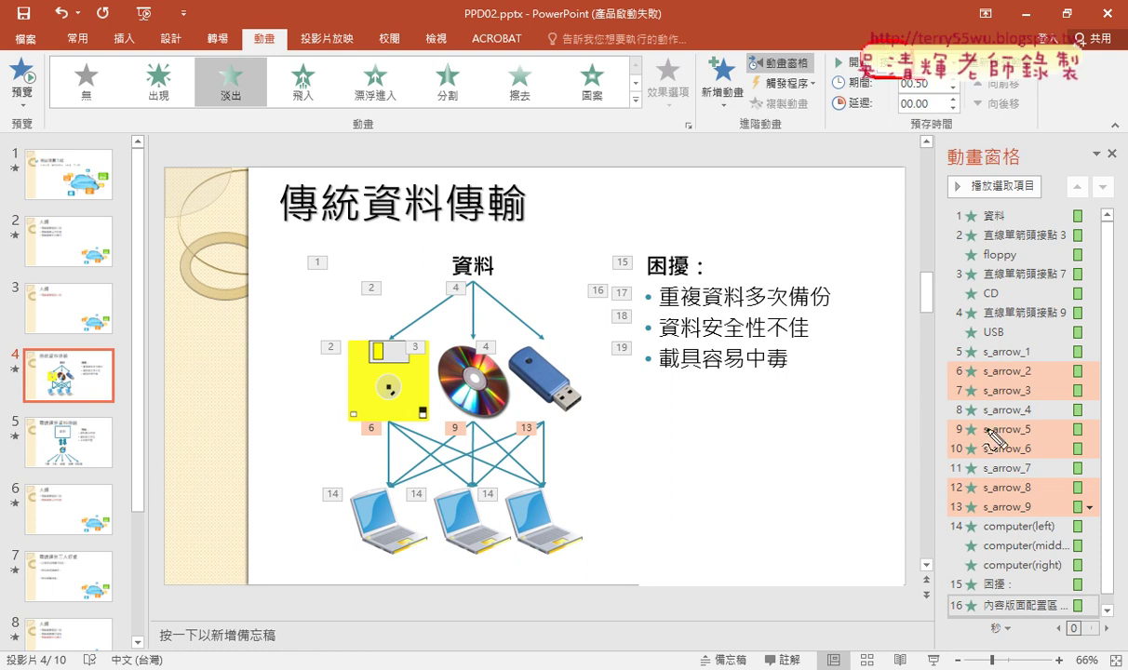
# Set the six selected arrow animations to start With Previous.
pyautogui.moveTo(884, 93)
pyautogui.mouseDown()
pyautogui.moveTo(856, 147)
pyautogui.moveTo(966, 381)
pyautogui.moveTo(932, 422)
pyautogui.mouseUp()
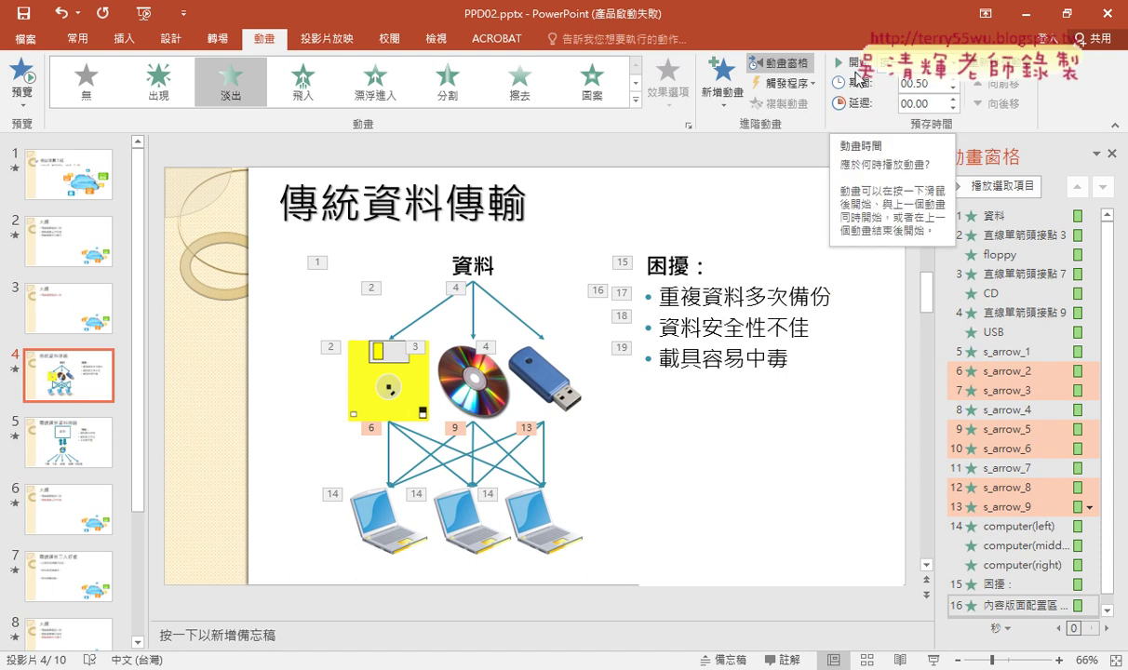
pyautogui.click(880, 65)
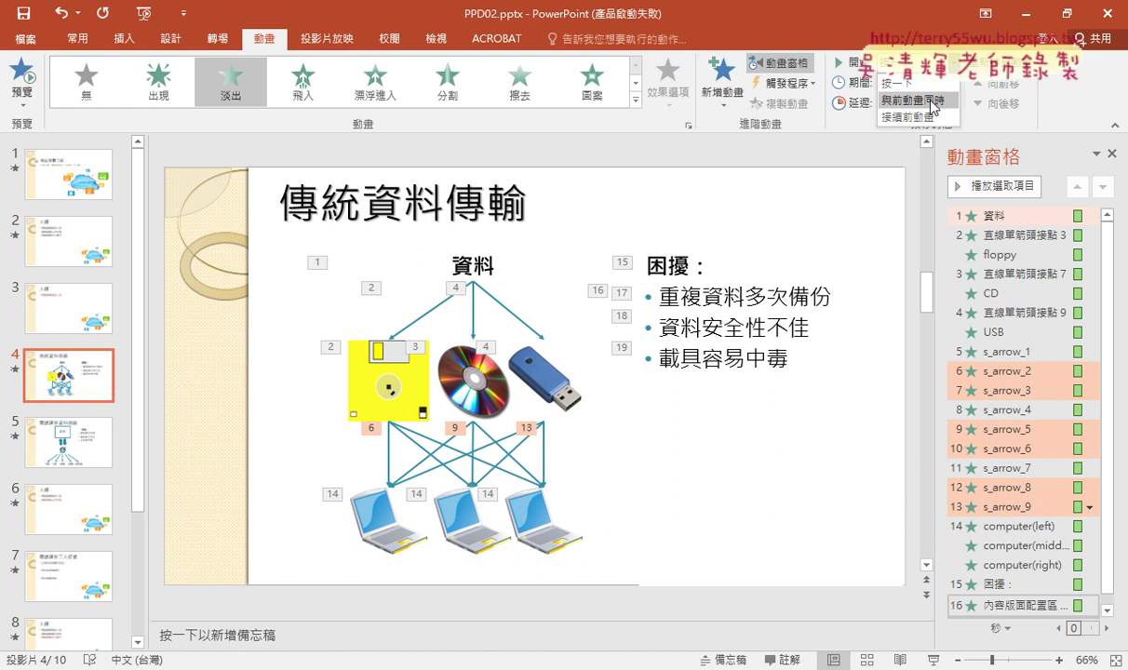
pyautogui.click(932, 99)
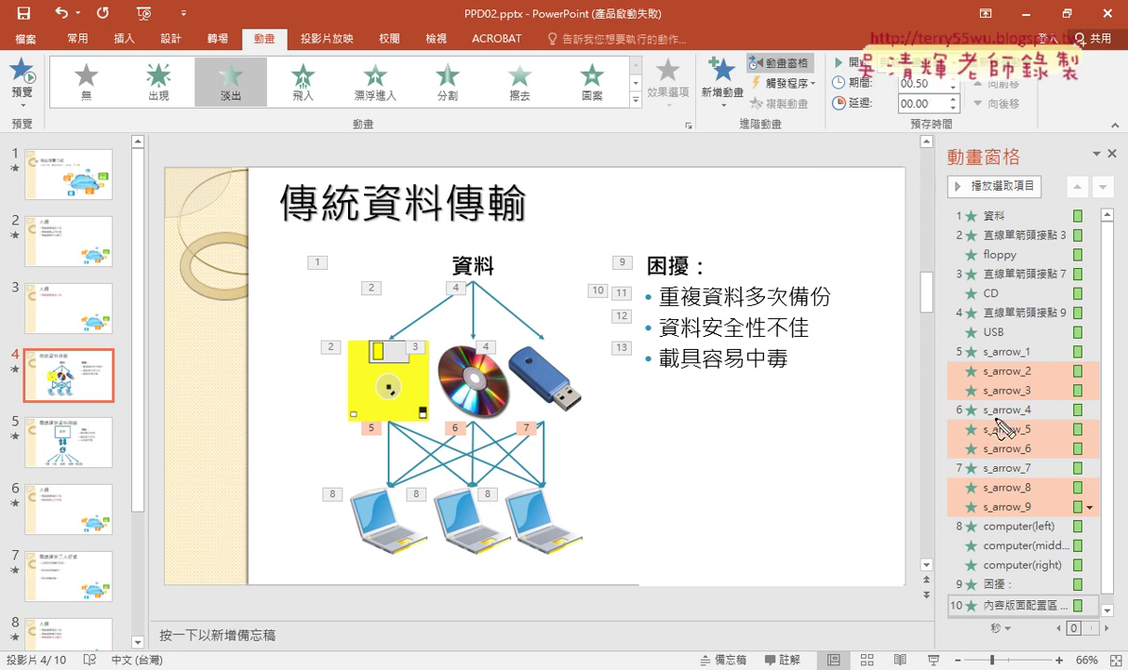
pyautogui.moveTo(965, 402); pyautogui.dragTo(959, 351)
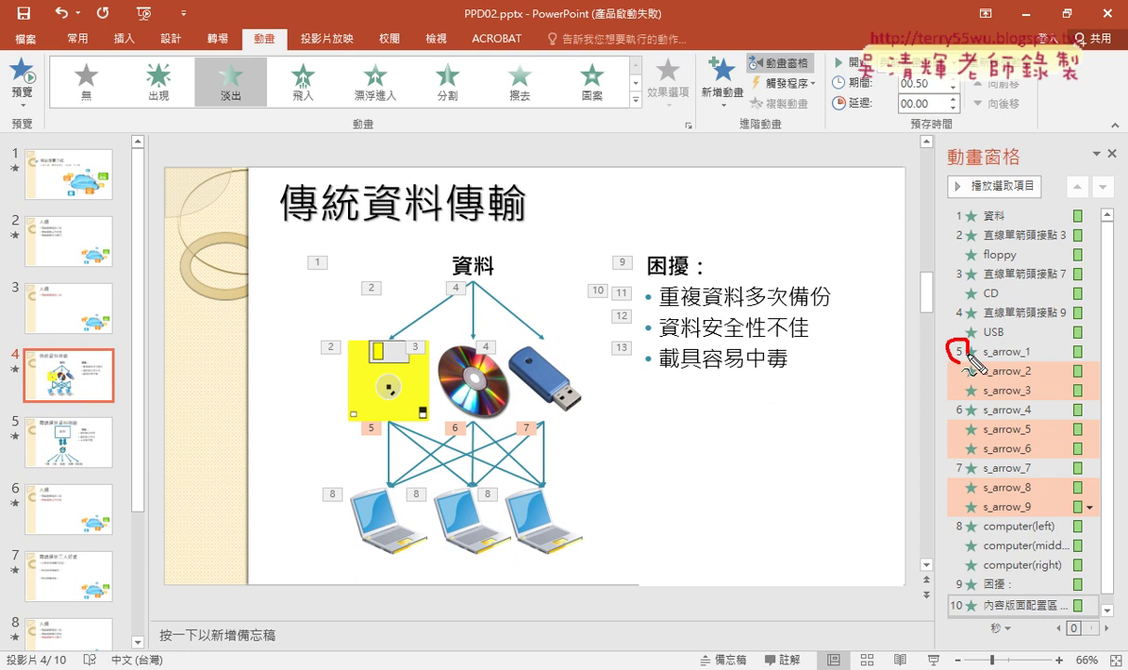
pyautogui.moveTo(982, 359)
pyautogui.mouseDown()
pyautogui.moveTo(1028, 359)
pyautogui.moveTo(968, 382)
pyautogui.moveTo(1054, 354)
pyautogui.mouseUp()
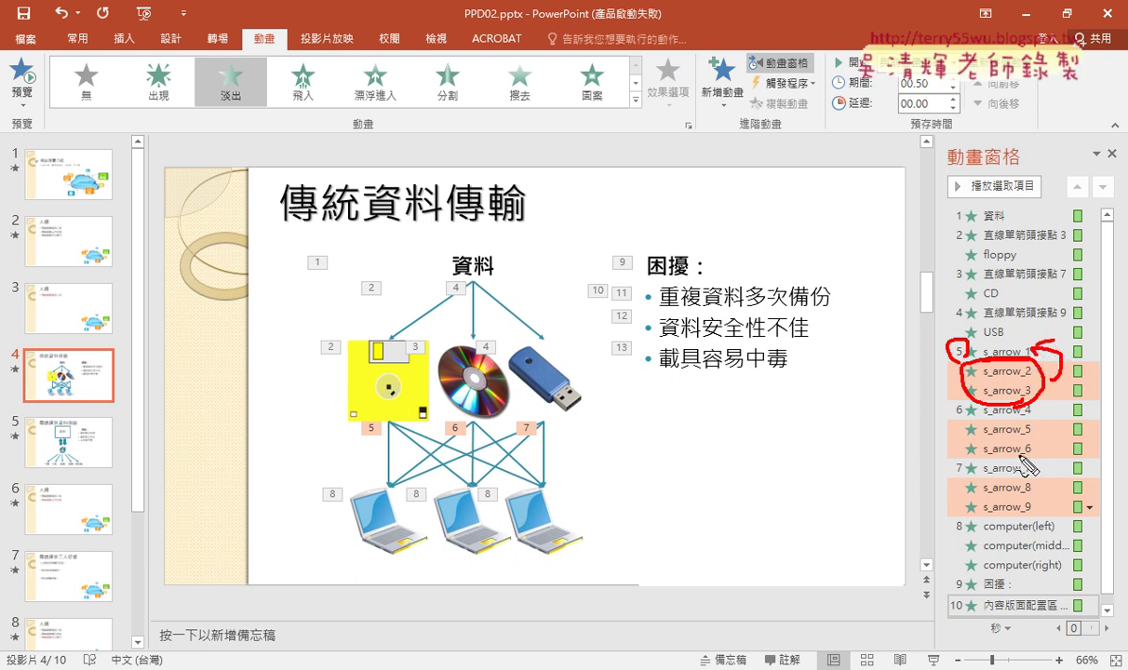
pyautogui.moveTo(1024, 426)
pyautogui.mouseDown()
pyautogui.moveTo(1029, 453)
pyautogui.moveTo(1040, 409)
pyautogui.mouseUp()
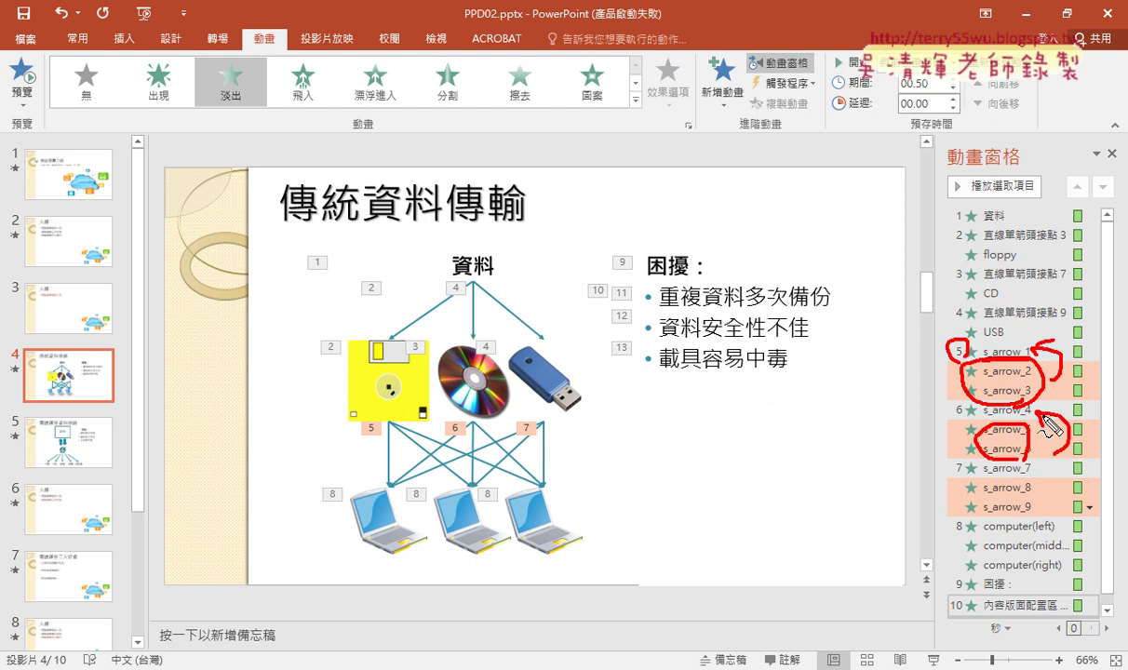
pyautogui.moveTo(987, 505); pyautogui.dragTo(1062, 481)
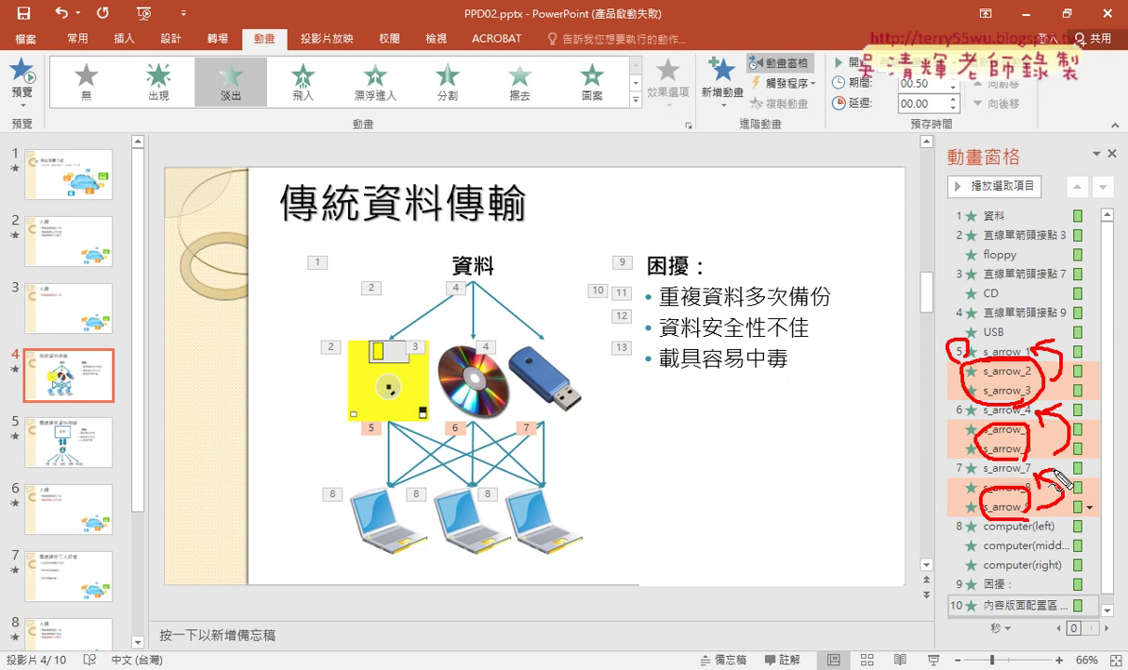
pyautogui.press('Escape')
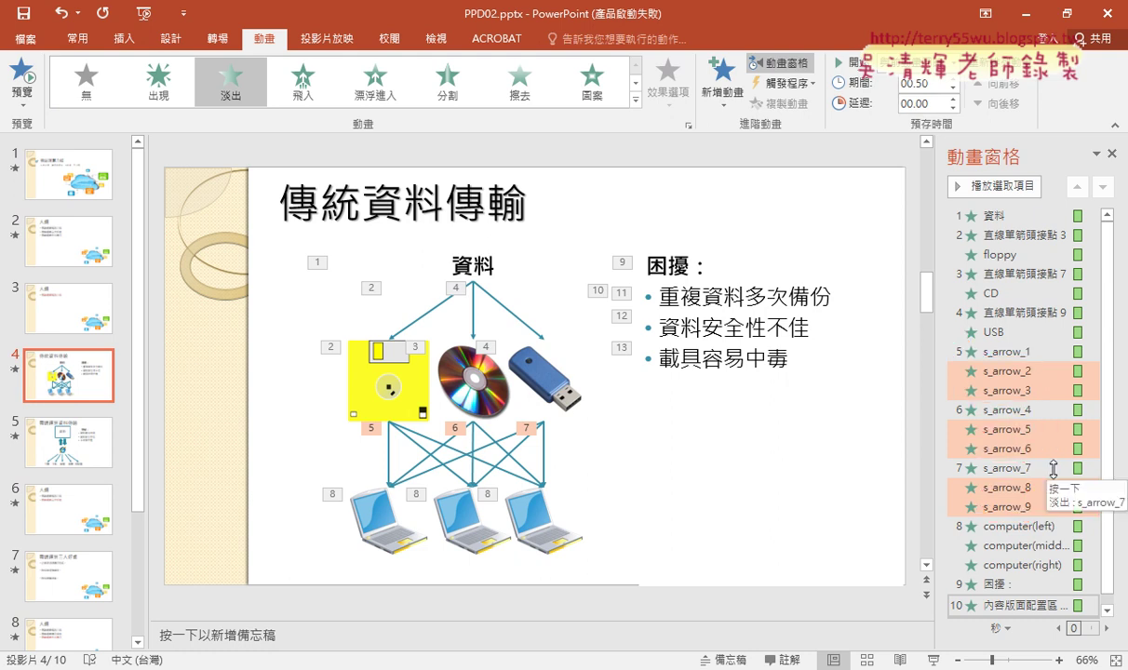
pyautogui.click(934, 659)
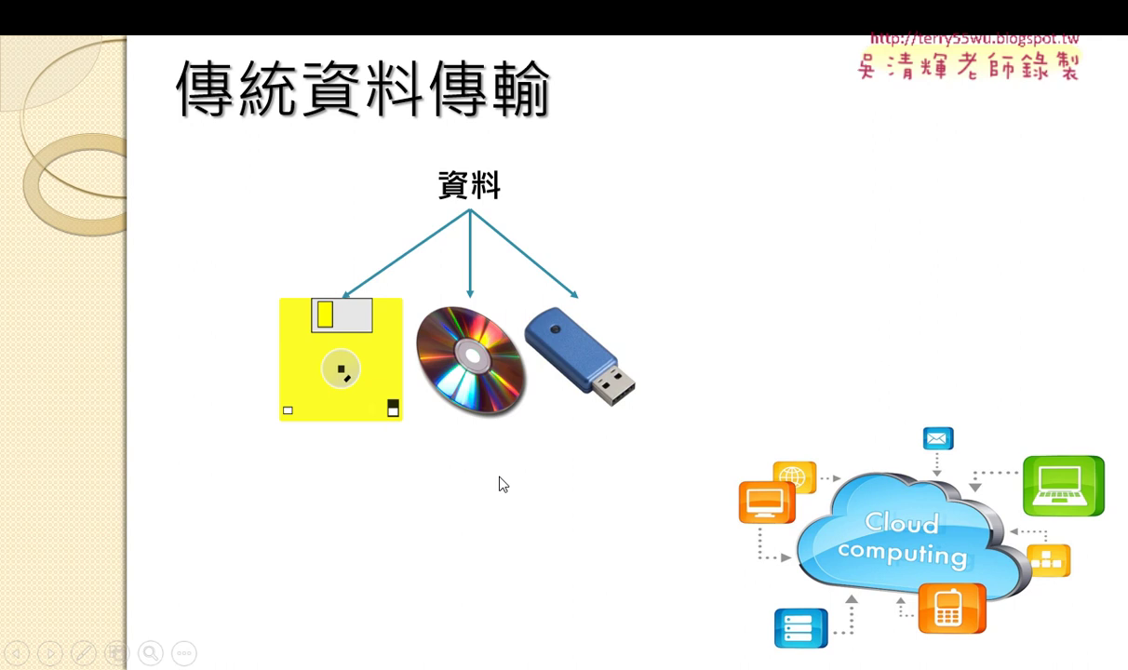
pyautogui.click(785, 352)
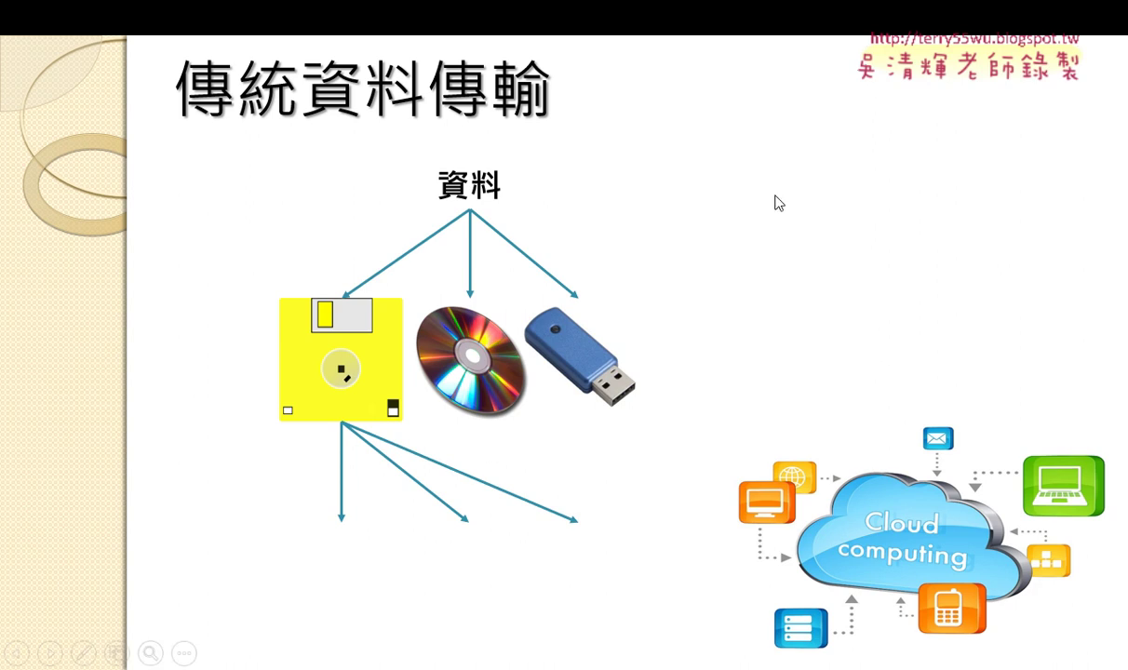
pyautogui.click(770, 276)
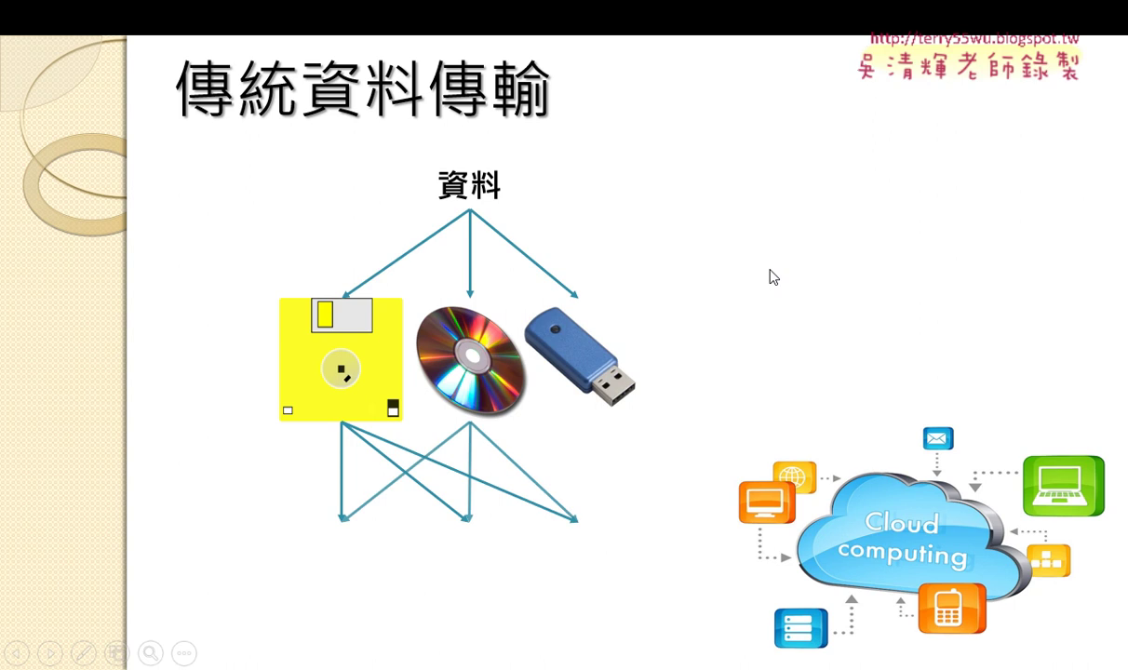
pyautogui.click(770, 276)
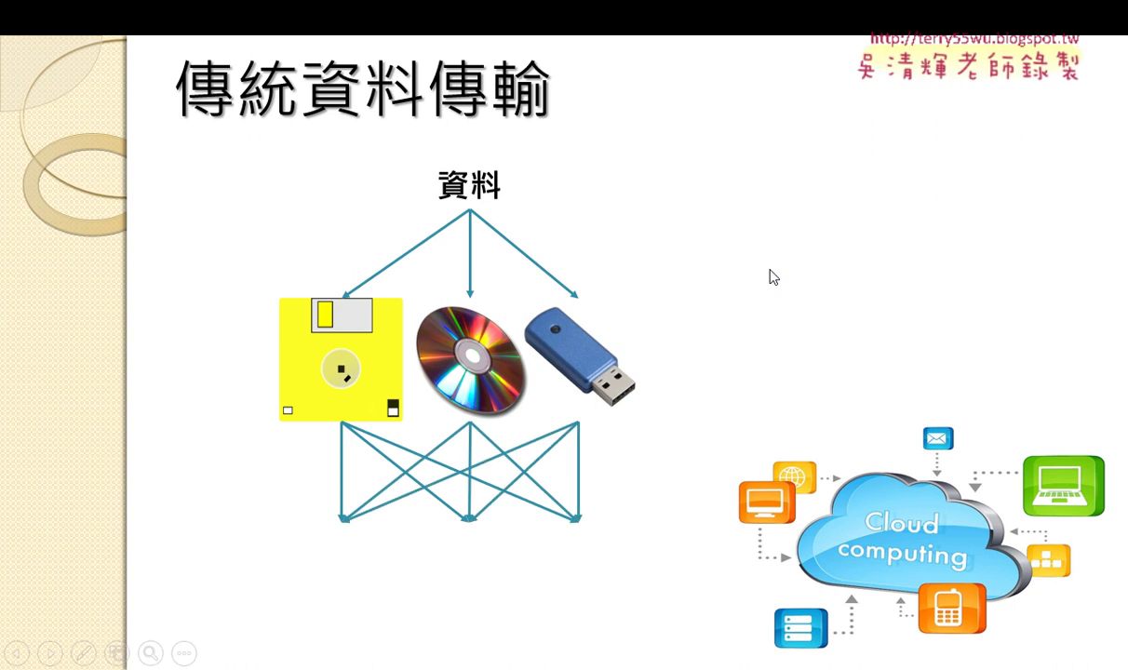
pyautogui.press('Escape')
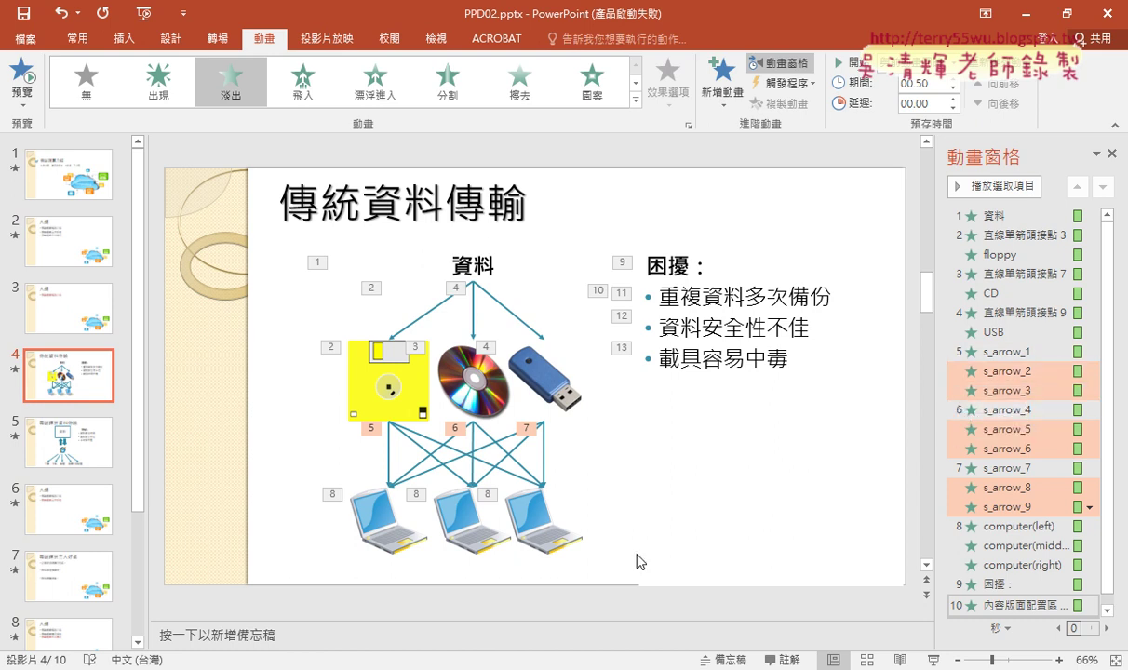
pyautogui.hotkey('alt', 'Tab')
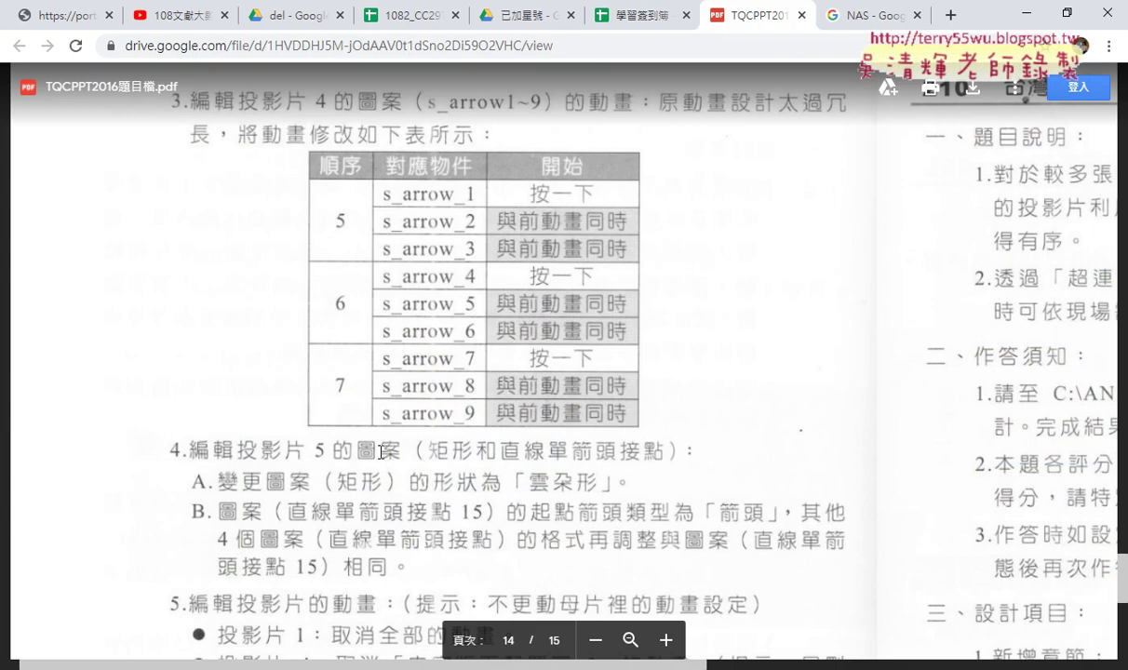
pyautogui.scroll(-2, 501, 358)
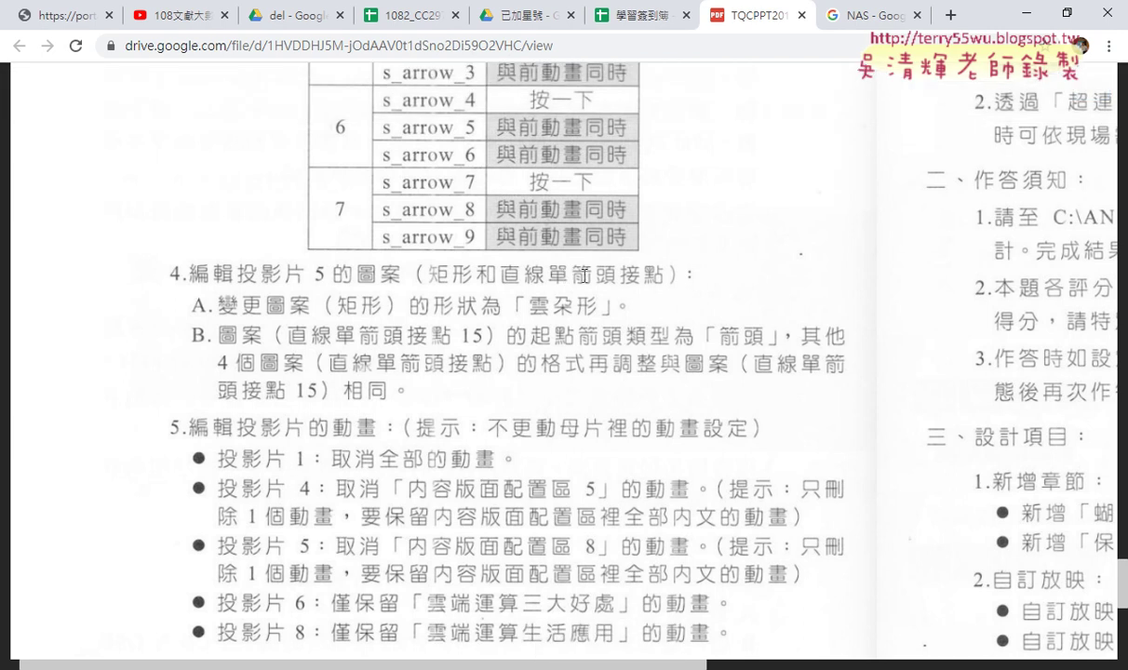
# Go to slide 5 in PowerPoint and select the 資料 rectangle.
pyautogui.click(1025, 14)
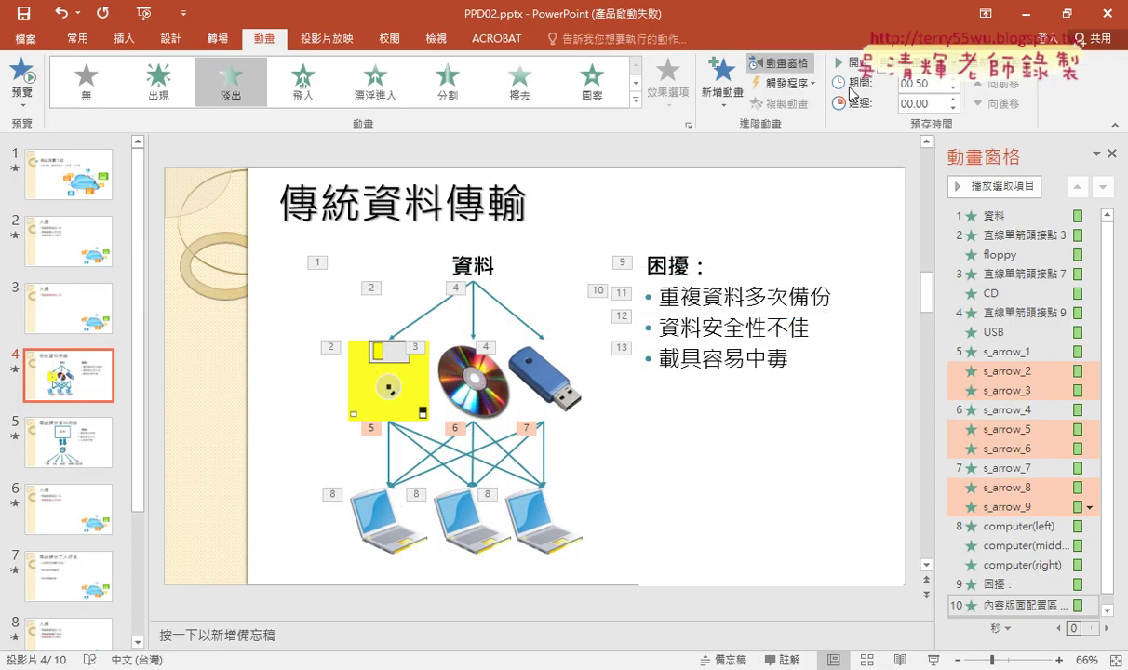
pyautogui.click(79, 456)
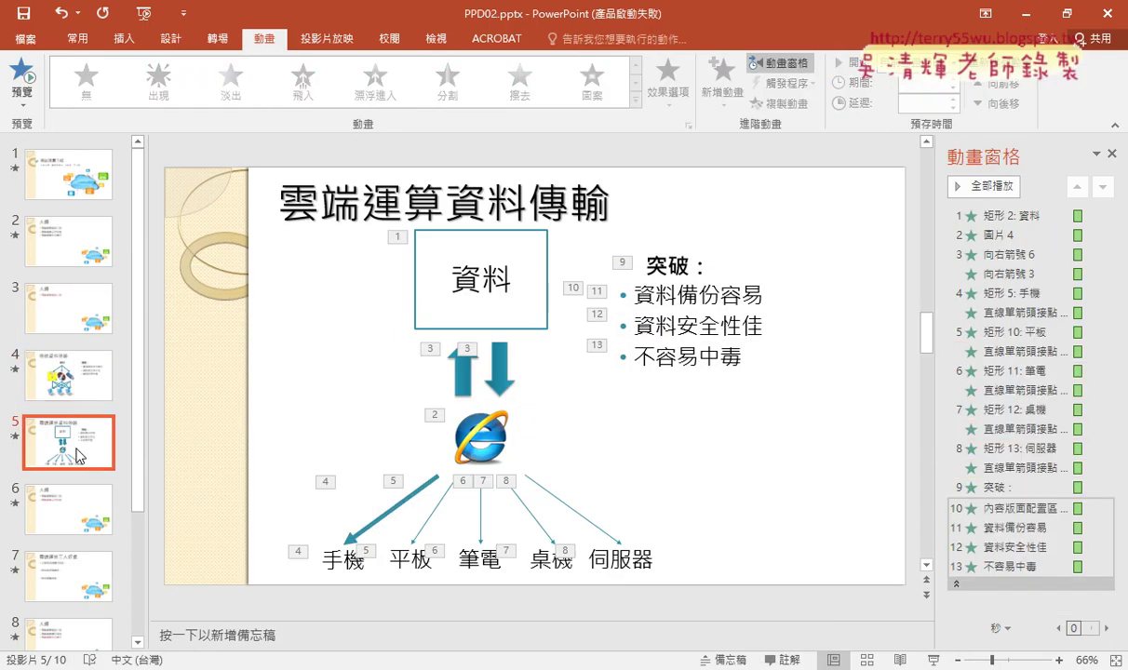
pyautogui.click(416, 291)
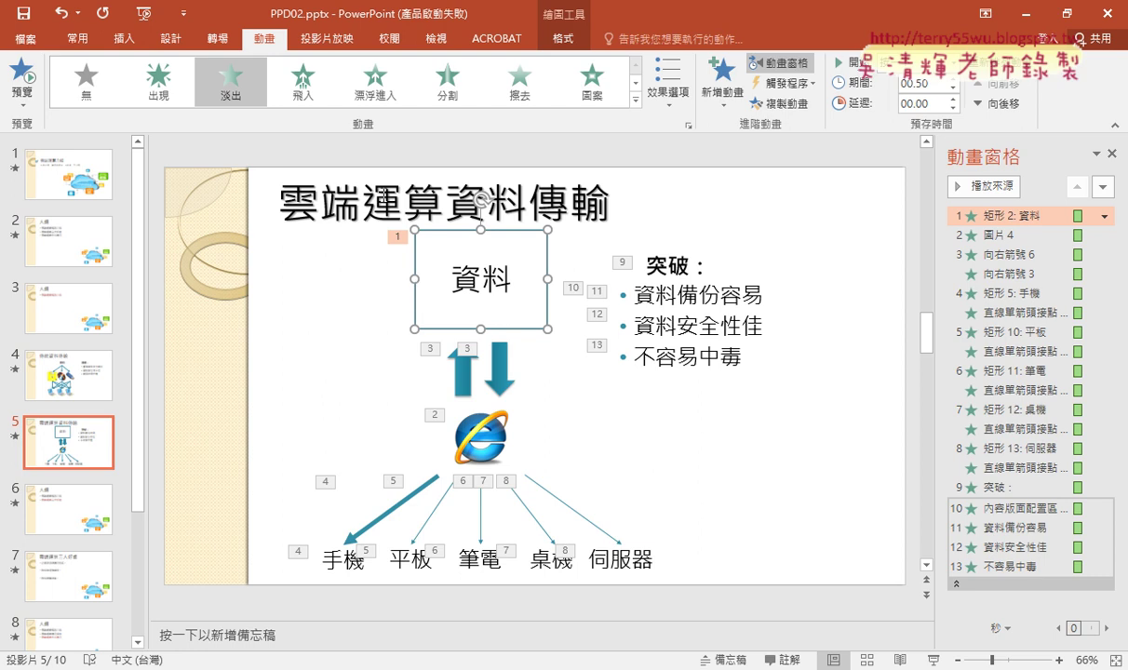
# Browse the Home, Insert, Design and Transitions ribbons before reaching Drawing Tools Format.
pyautogui.click(79, 39)
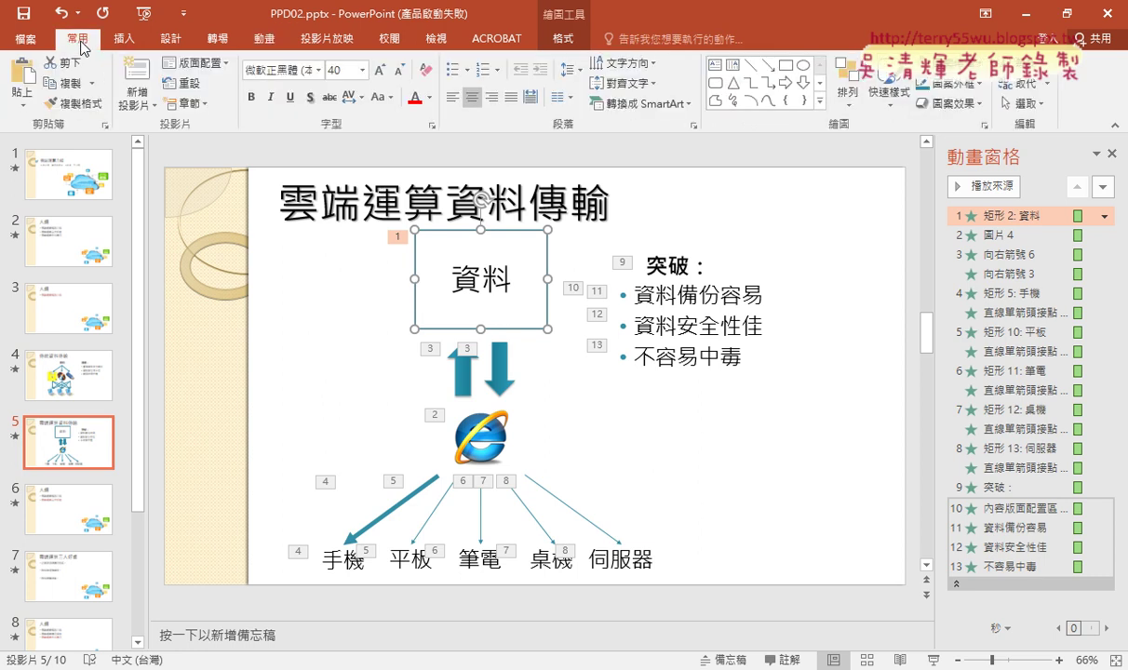
pyautogui.click(140, 44)
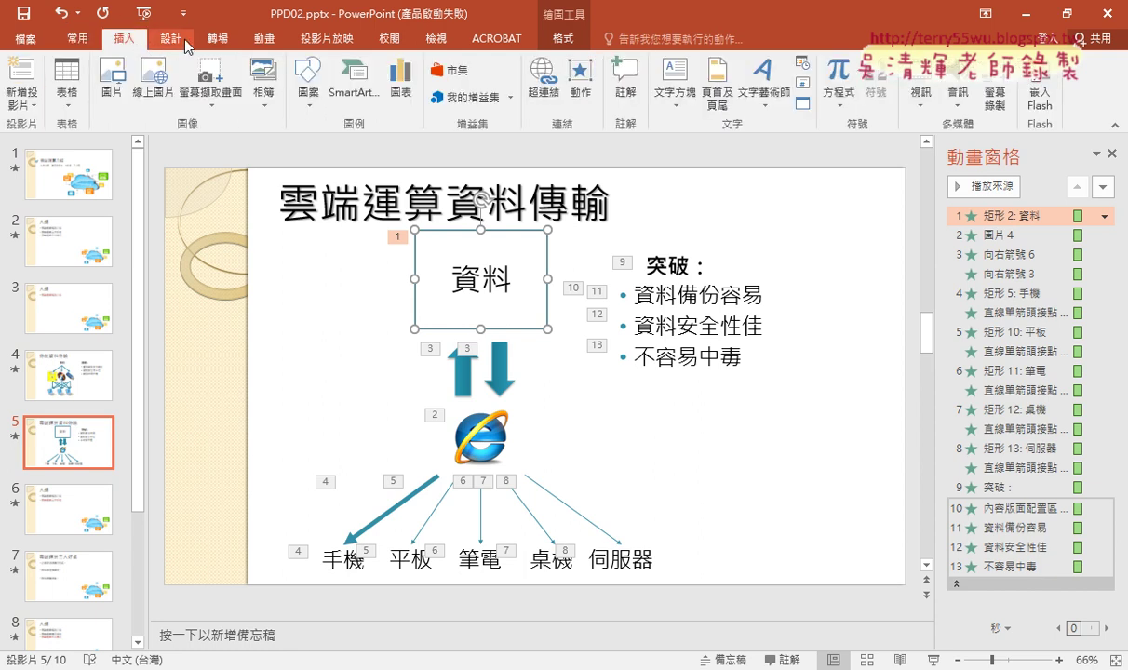
pyautogui.click(171, 40)
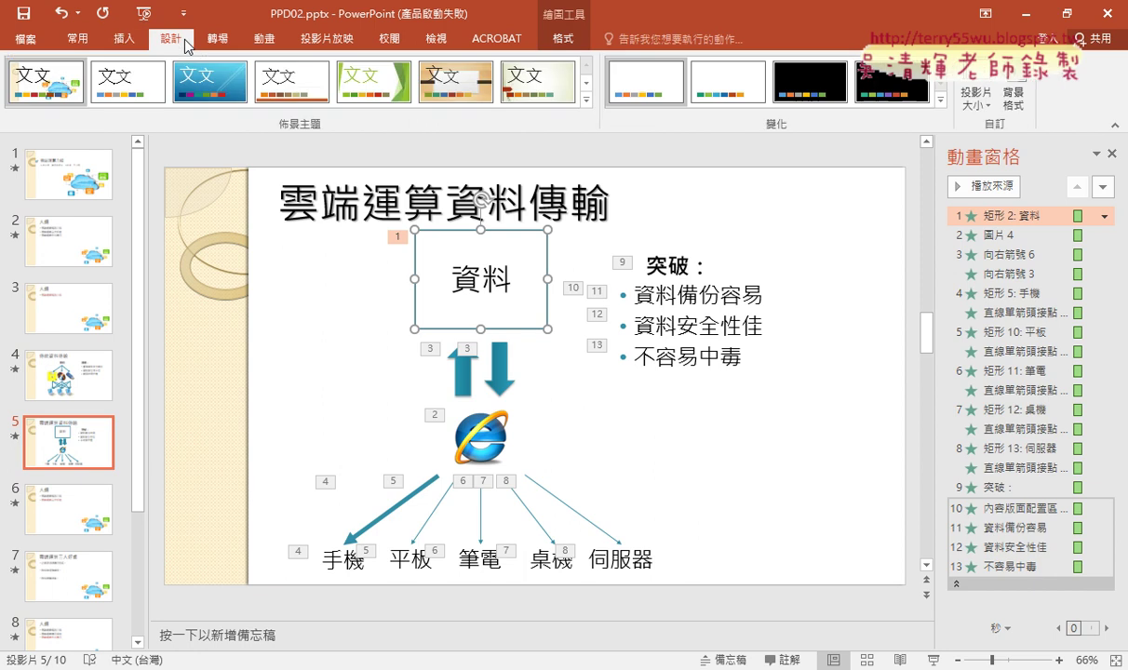
pyautogui.click(216, 42)
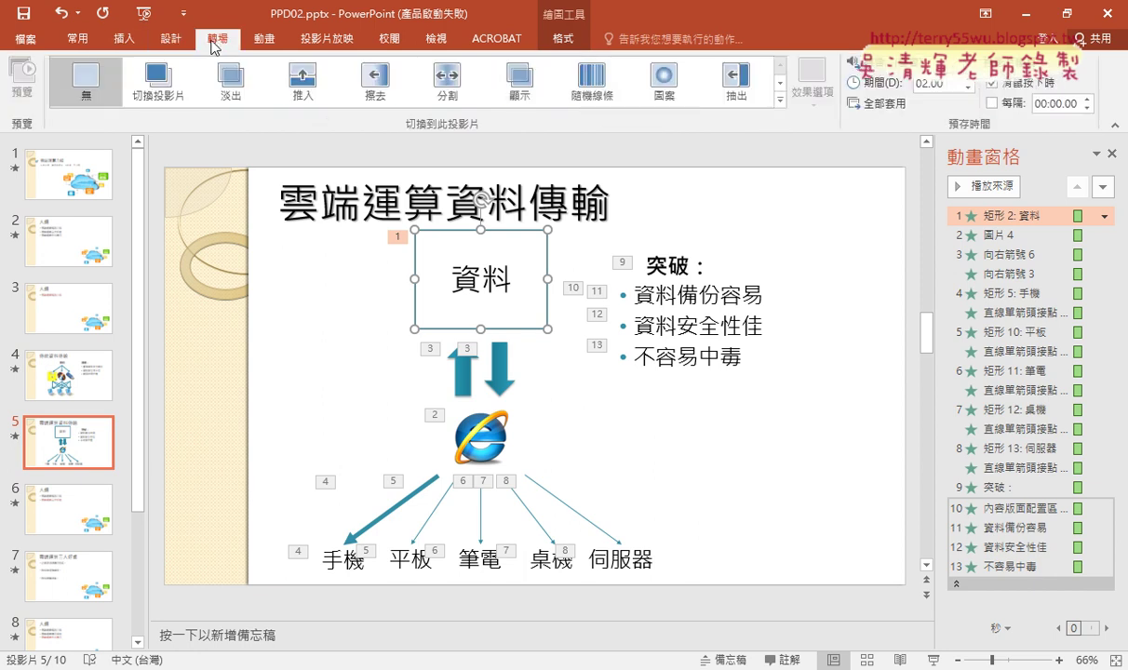
pyautogui.click(124, 43)
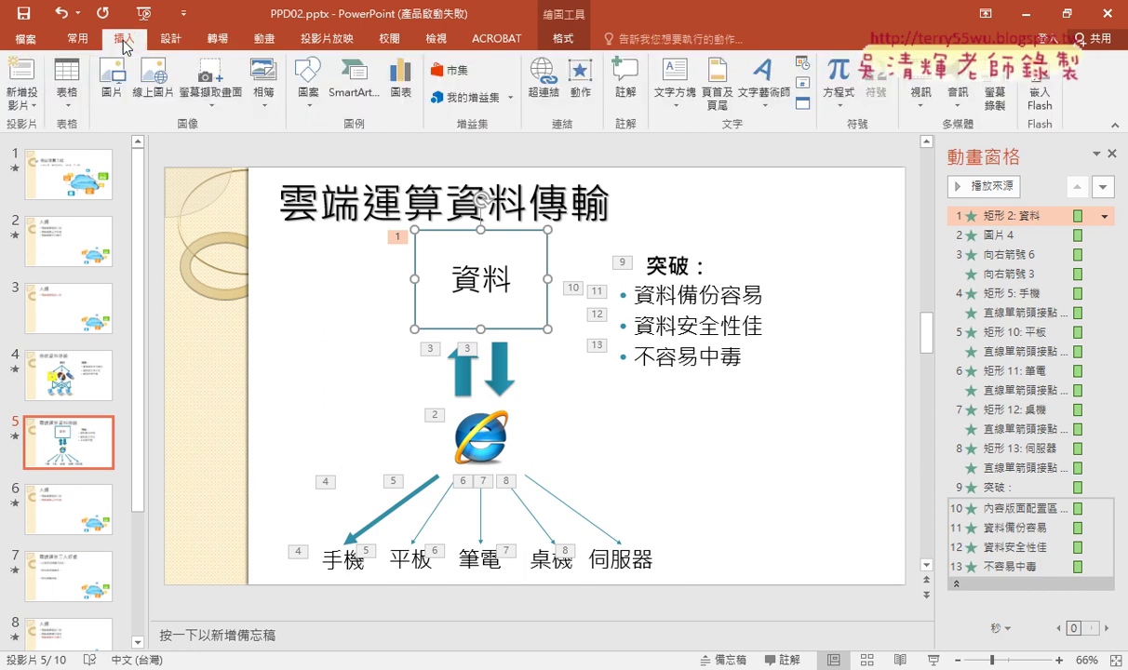
pyautogui.click(303, 110)
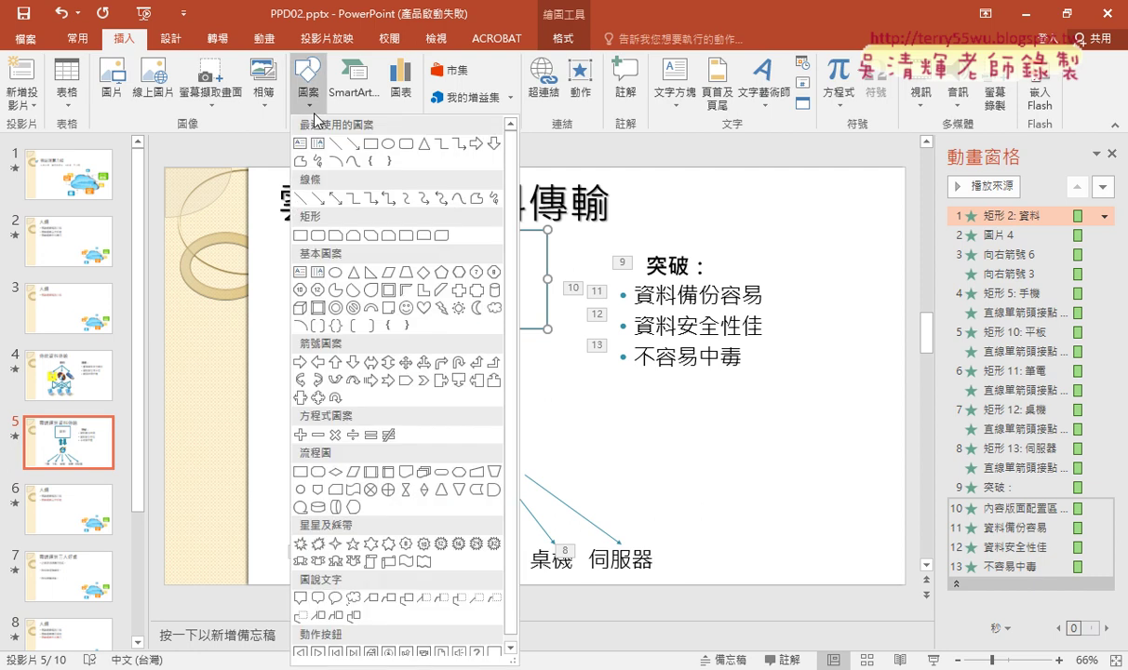
pyautogui.click(315, 114)
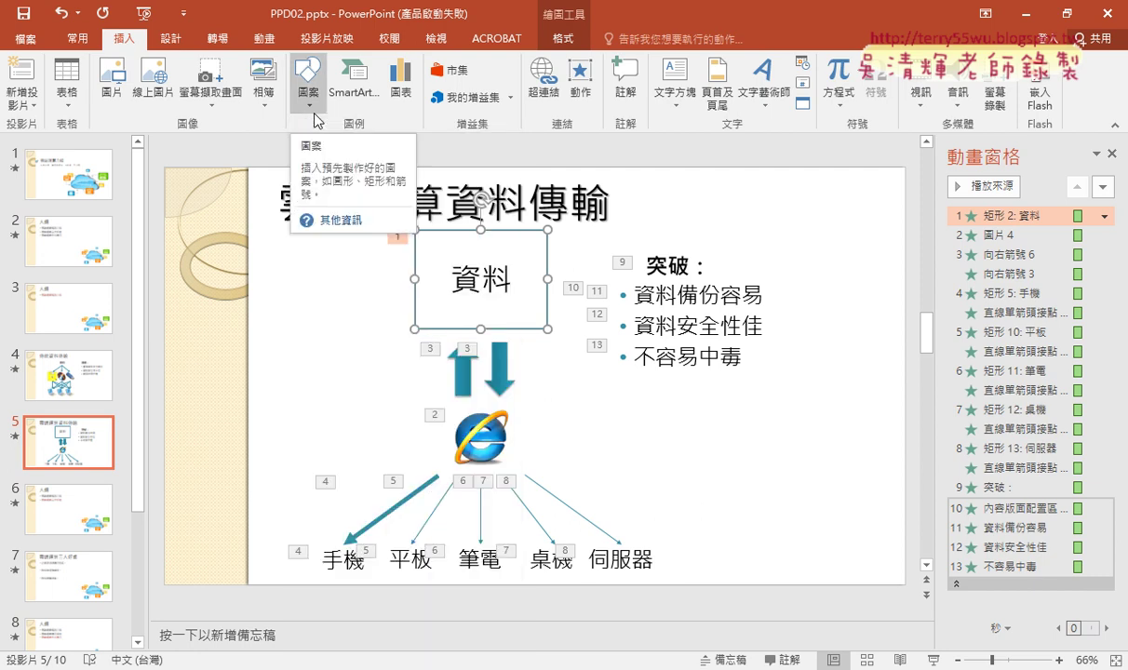
pyautogui.click(562, 43)
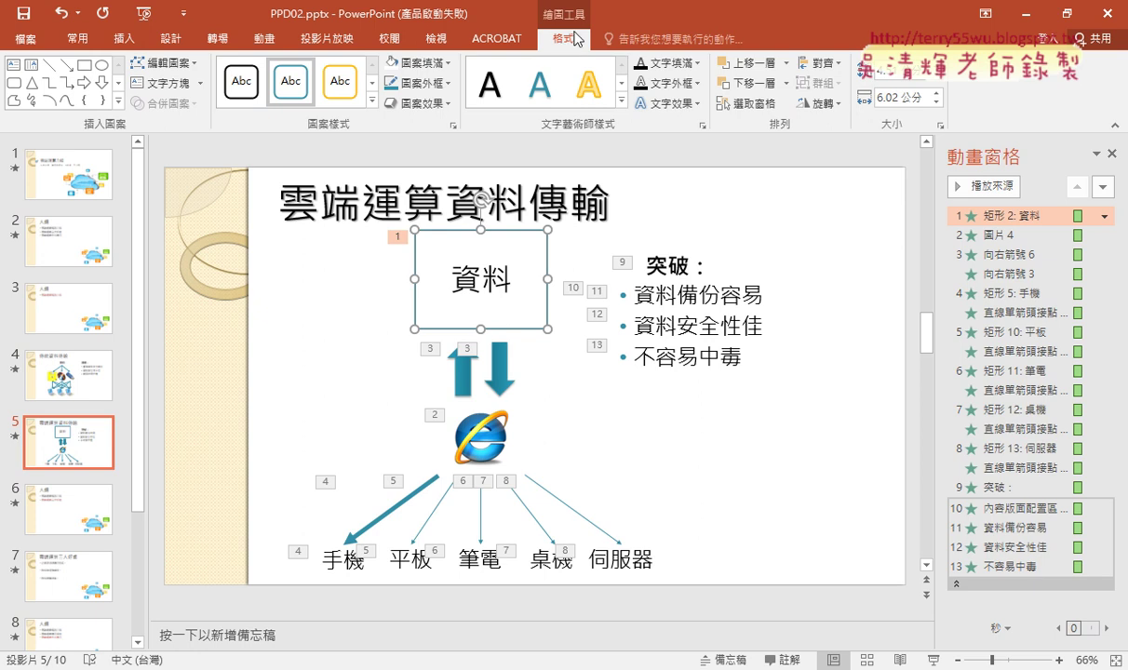
# Circle the 資料 box and the Edit Shape feature in red ink, then clear the marks.
pyautogui.moveTo(413, 225); pyautogui.dragTo(411, 341)
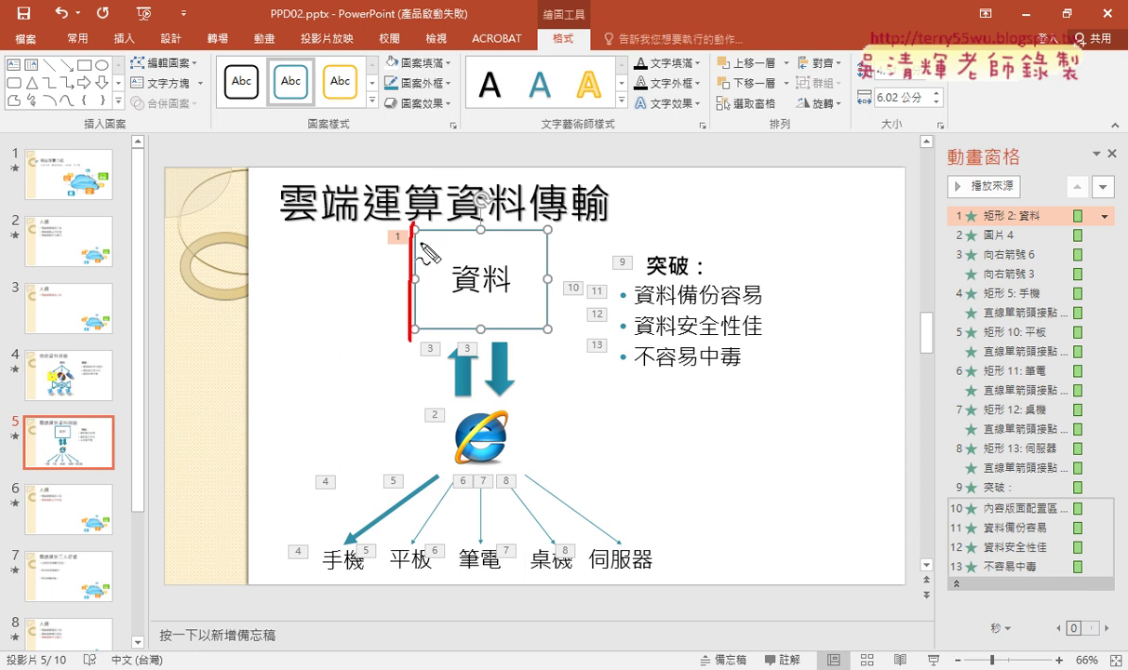
pyautogui.moveTo(413, 226)
pyautogui.mouseDown()
pyautogui.moveTo(554, 330)
pyautogui.moveTo(396, 332)
pyautogui.mouseUp()
pyautogui.moveTo(517, 221)
pyautogui.mouseDown()
pyautogui.moveTo(553, 58)
pyautogui.moveTo(578, 63)
pyautogui.mouseUp()
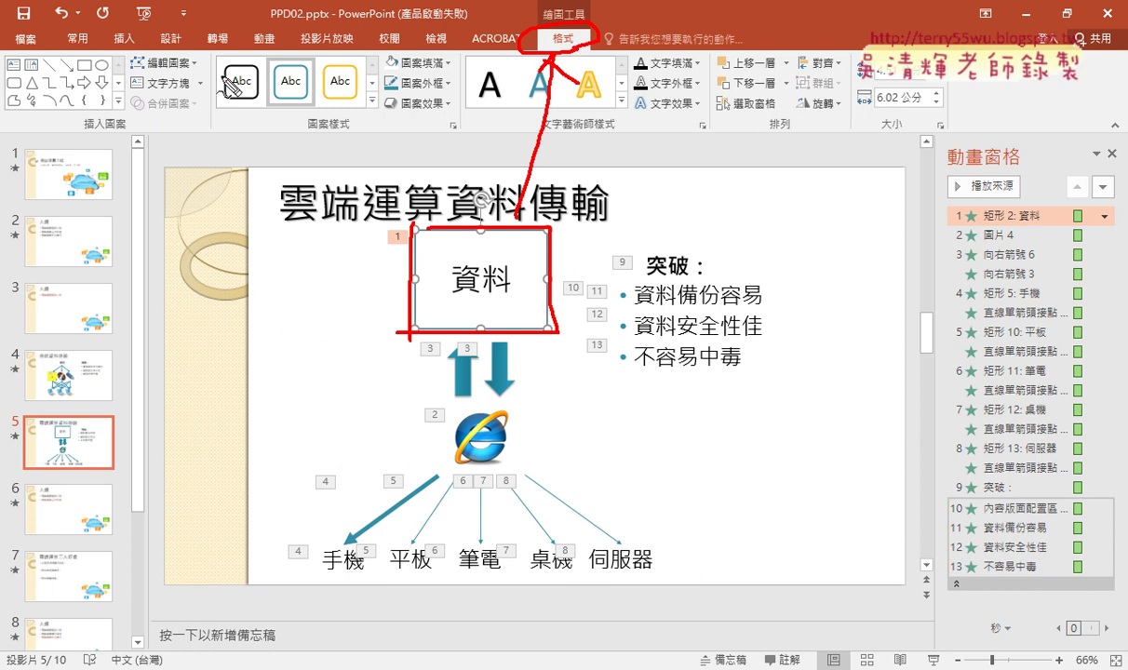
pyautogui.moveTo(191, 67)
pyautogui.mouseDown()
pyautogui.moveTo(122, 67)
pyautogui.moveTo(214, 67)
pyautogui.mouseUp()
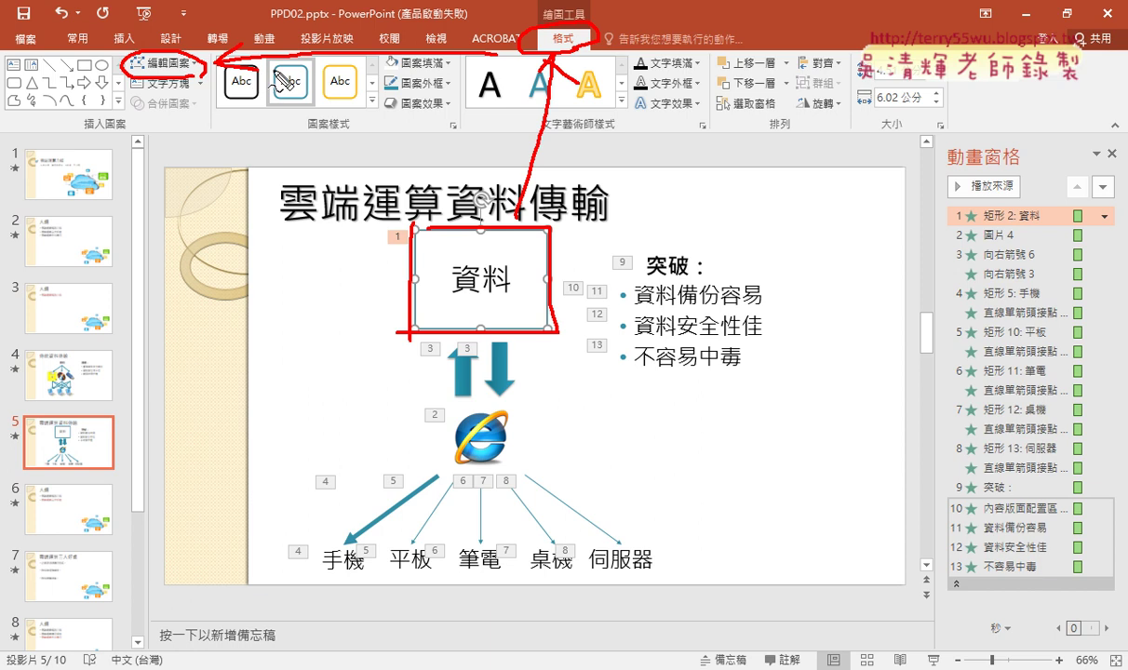
pyautogui.press('Escape')
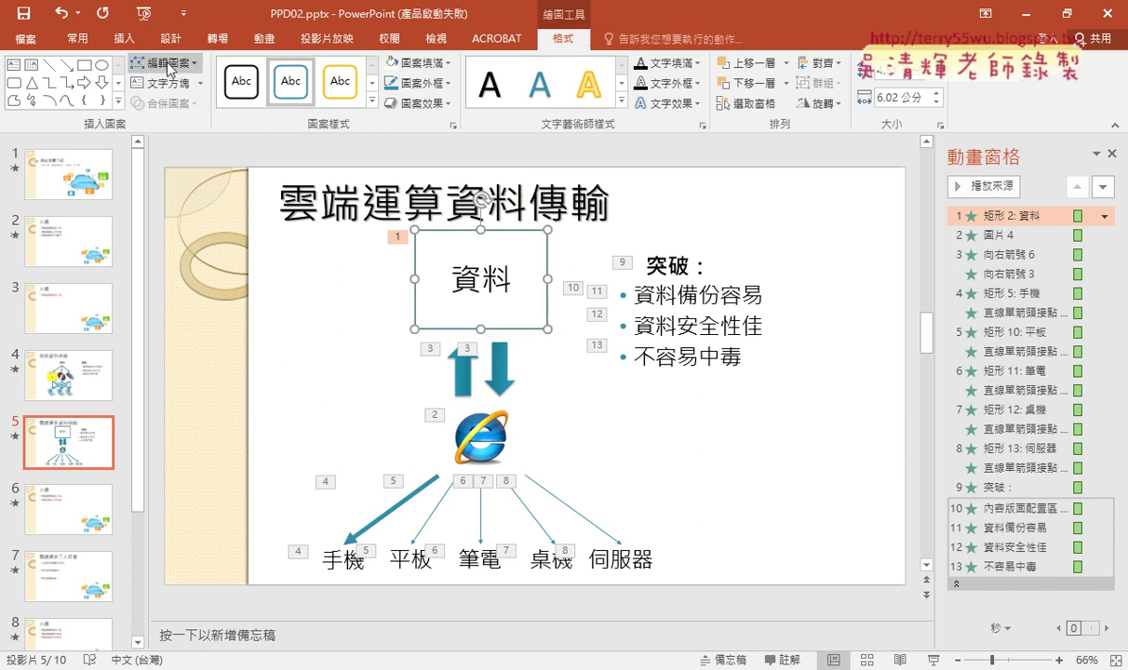
# Show Edit Shape > Change Shape and mark the Cloud shape in red ink, then clear it.
pyautogui.click(168, 65)
pyautogui.moveTo(176, 91)
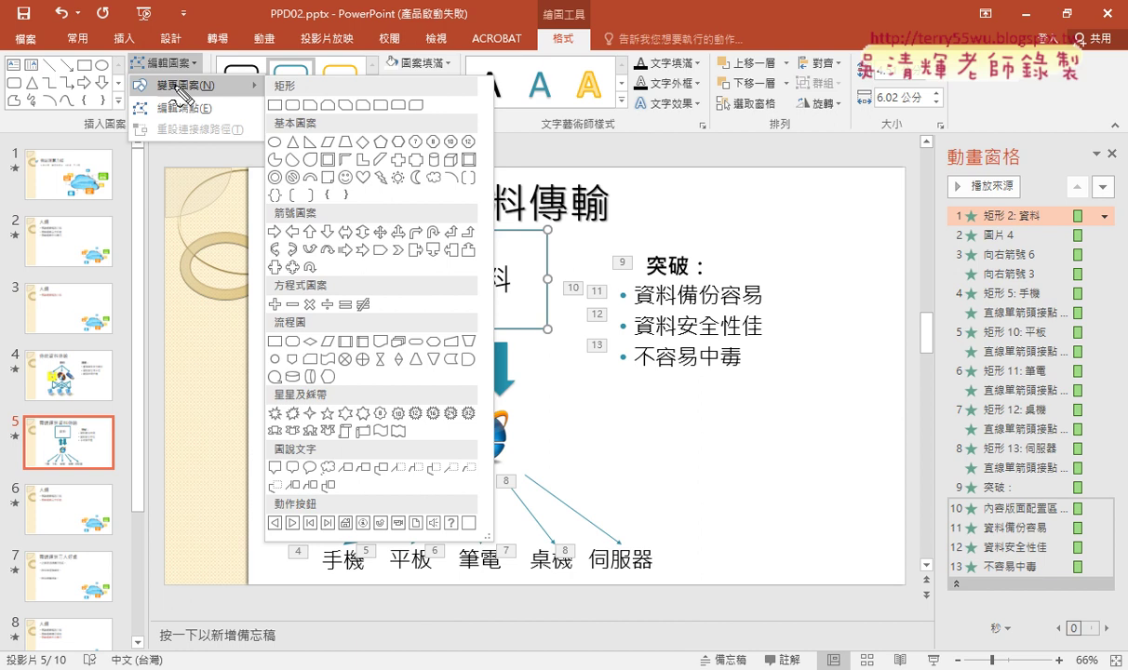
pyautogui.moveTo(226, 82); pyautogui.dragTo(220, 100)
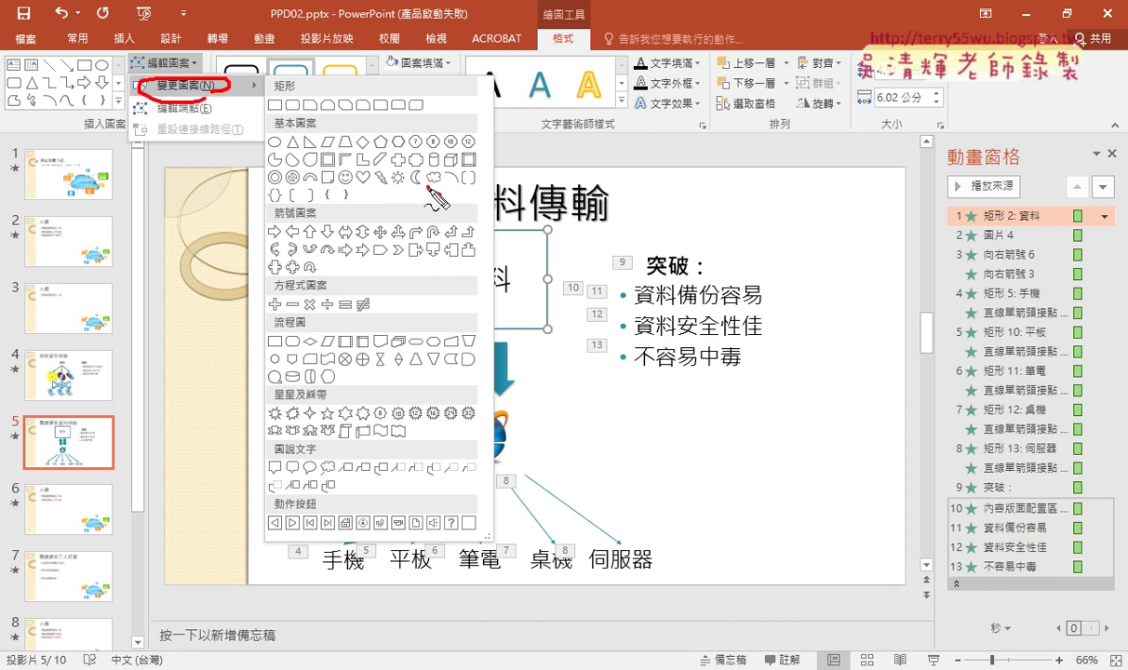
pyautogui.moveTo(430, 187); pyautogui.dragTo(438, 192)
pyautogui.moveTo(224, 95); pyautogui.dragTo(402, 185)
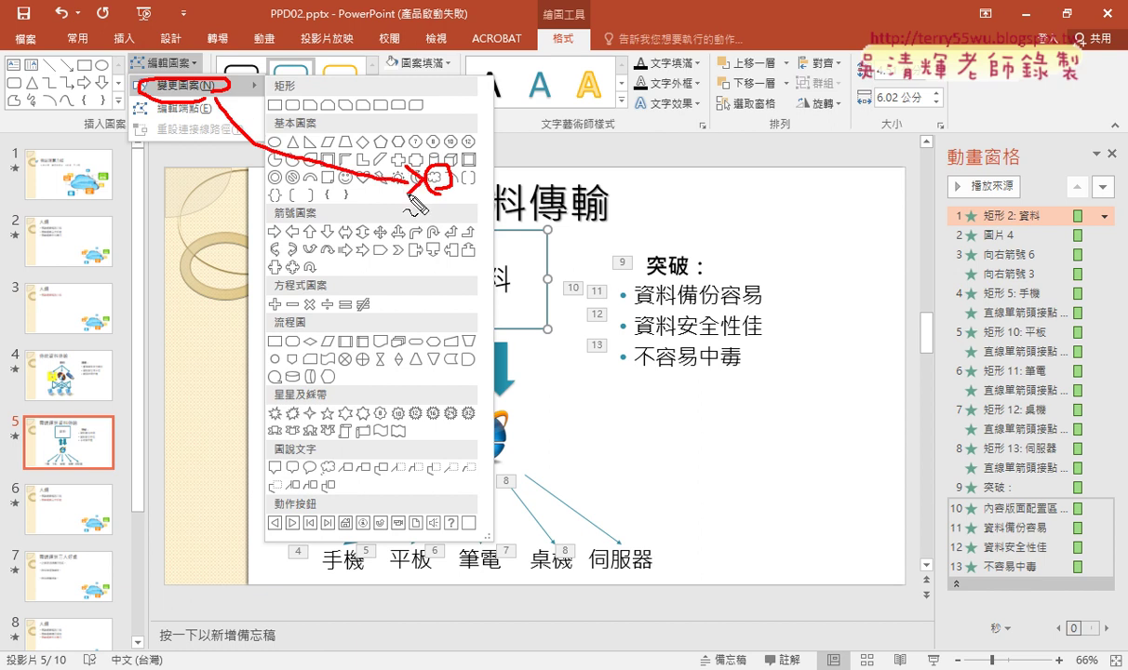
pyautogui.moveTo(605, 28); pyautogui.dragTo(613, 42)
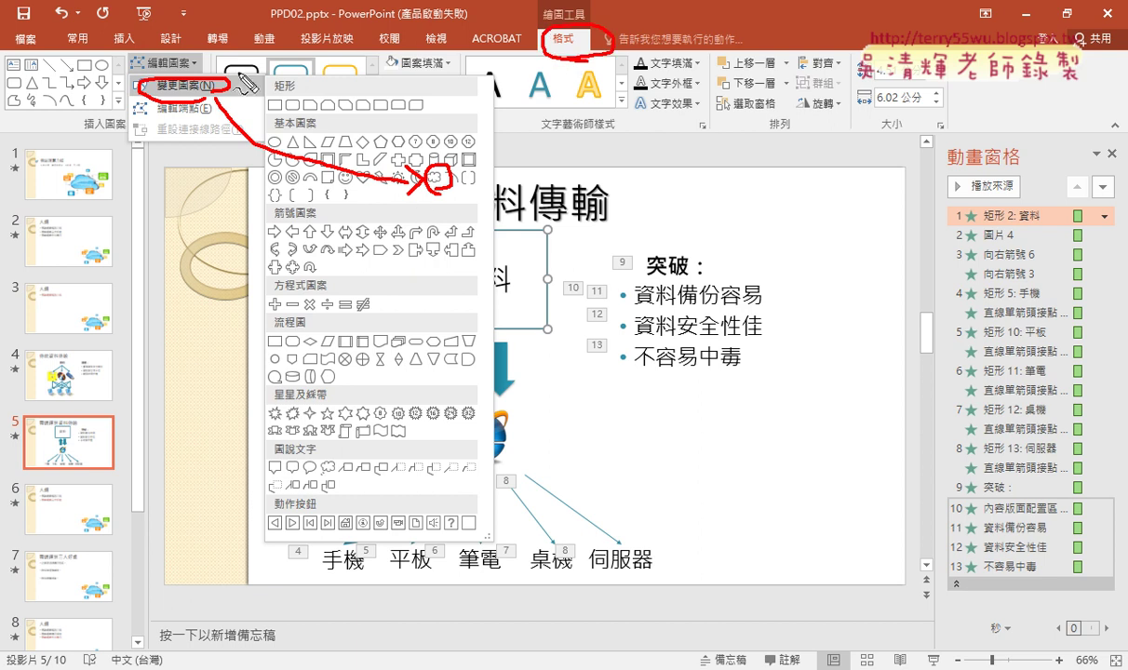
pyautogui.moveTo(203, 58); pyautogui.dragTo(194, 95)
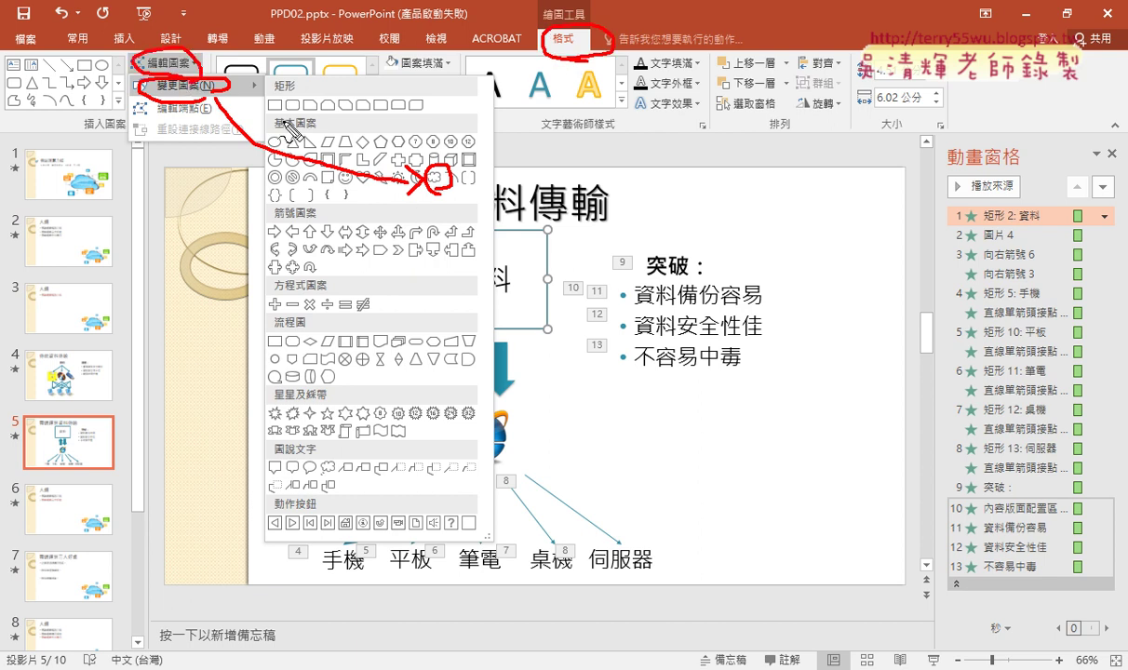
pyautogui.press('Escape')
# Change the 資料 rectangle to the Cloud shape from Basic Shapes.
pyautogui.click(161, 63)
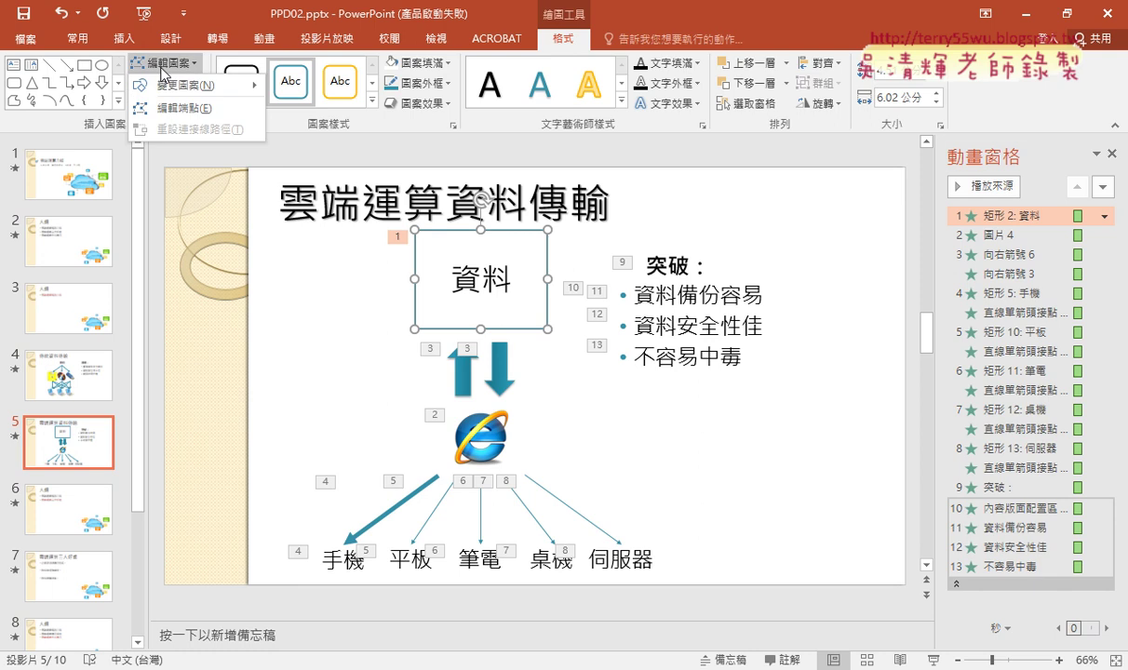
pyautogui.moveTo(187, 85)
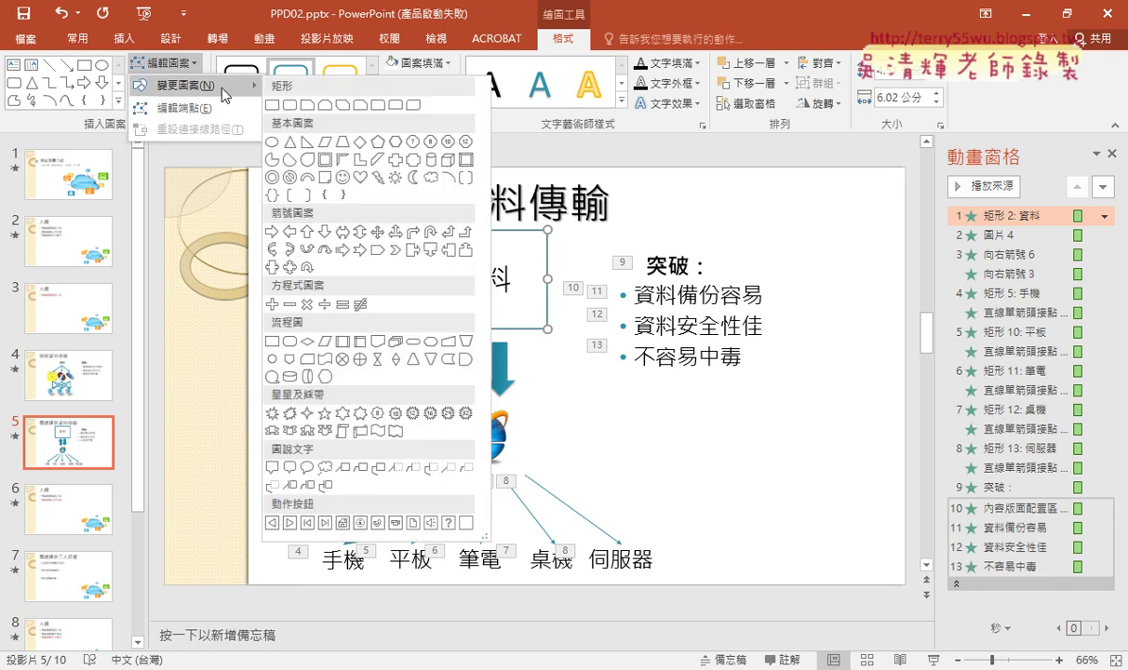
pyautogui.click(435, 178)
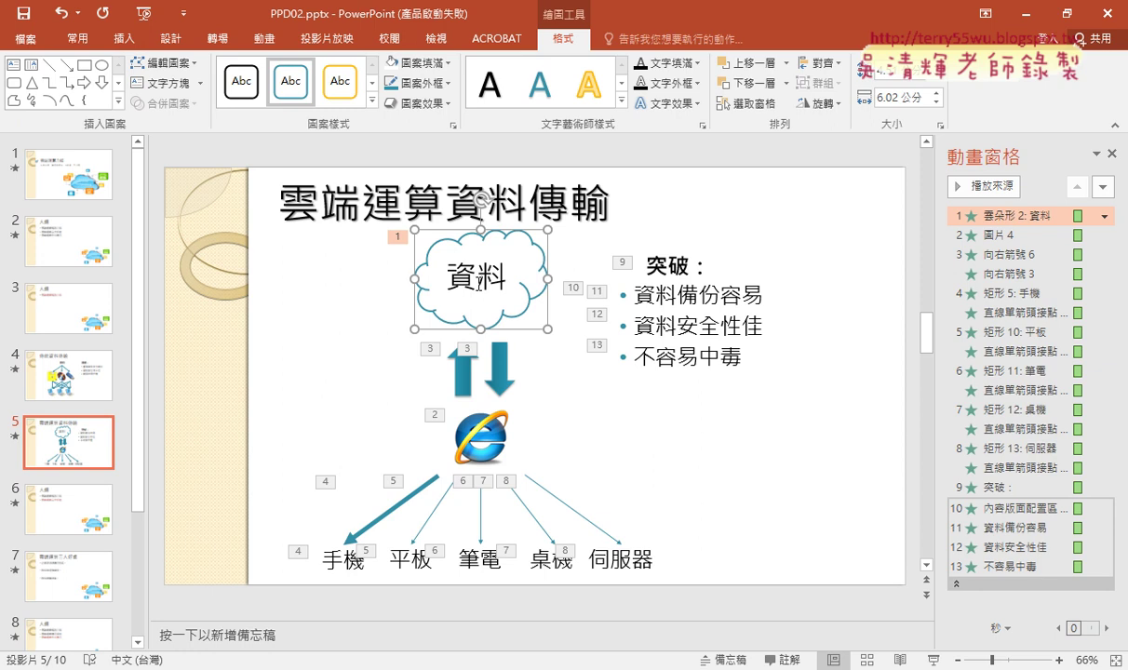
# Read slide 5's connector arrowhead instructions on page 14 of the PDF.
pyautogui.hotkey('alt', 'Tab')
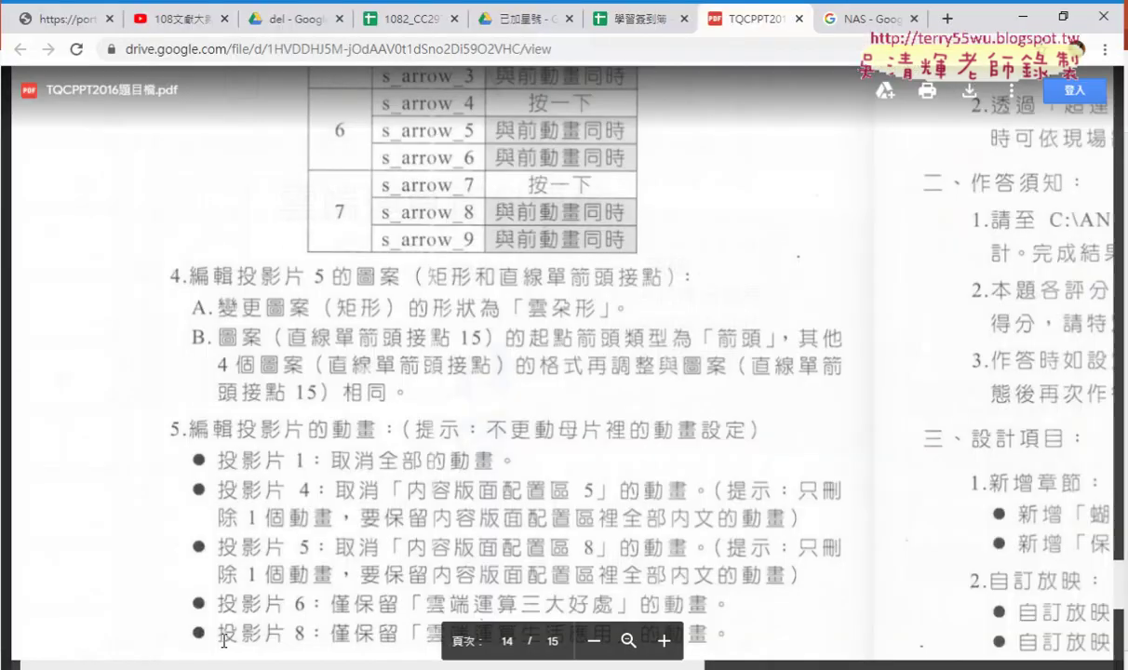
pyautogui.scroll(-2, 280, 422)
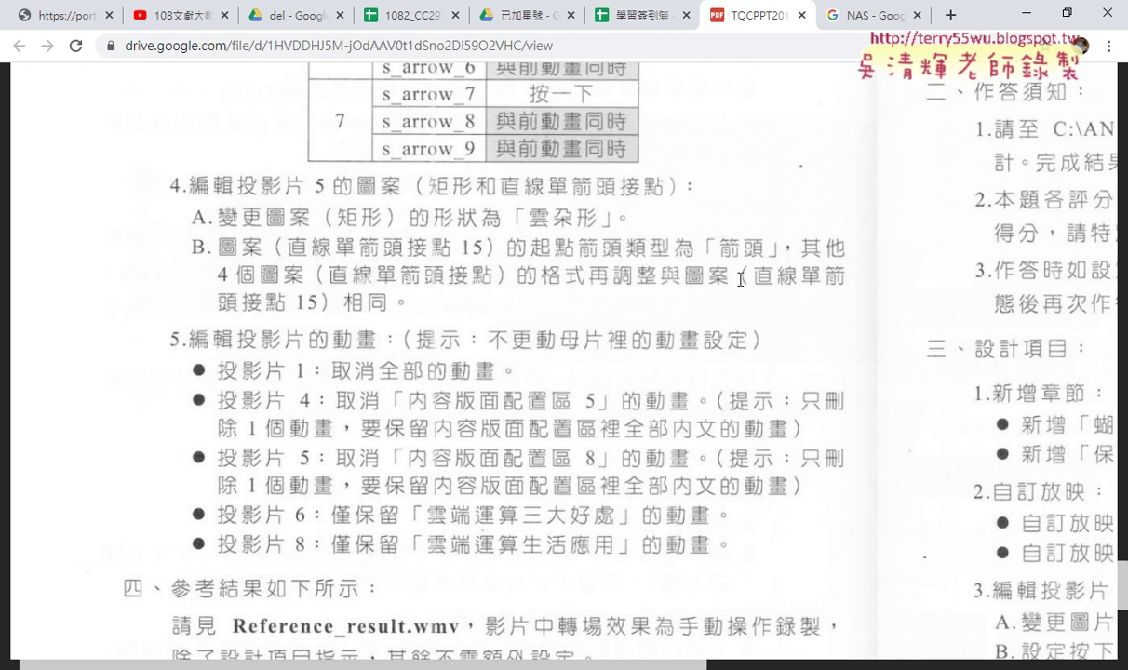
# Return to PowerPoint and open Format Shape for the 手機 arrow connector, showing its 6 pt solid line.
pyautogui.click(1029, 13)
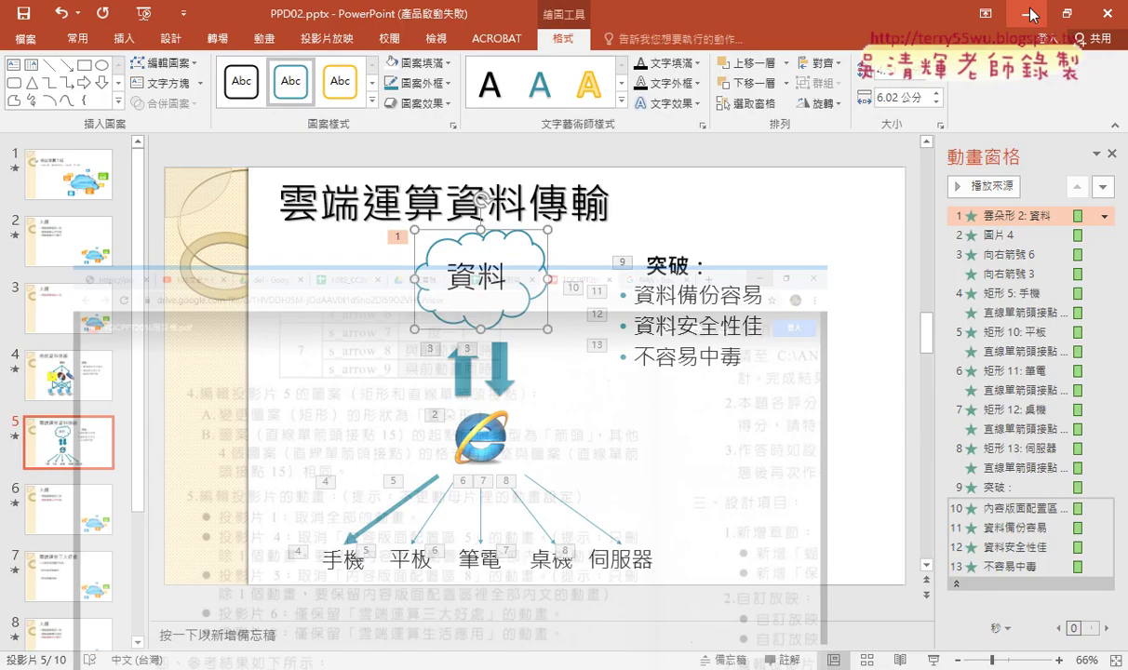
pyautogui.click(399, 504)
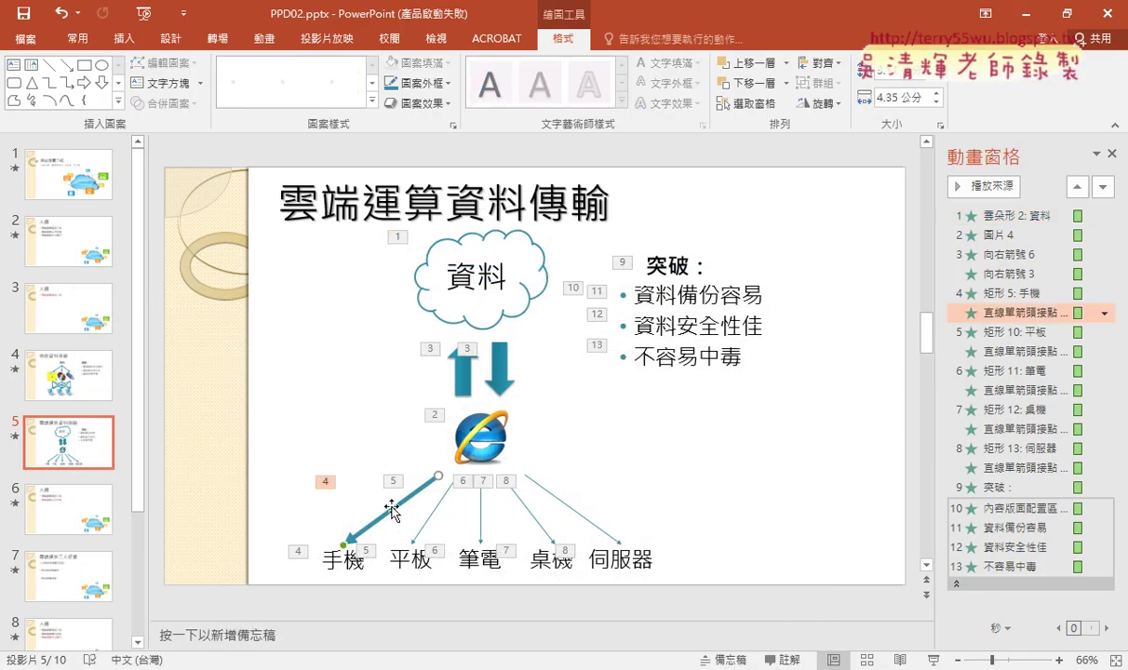
pyautogui.click(738, 482)
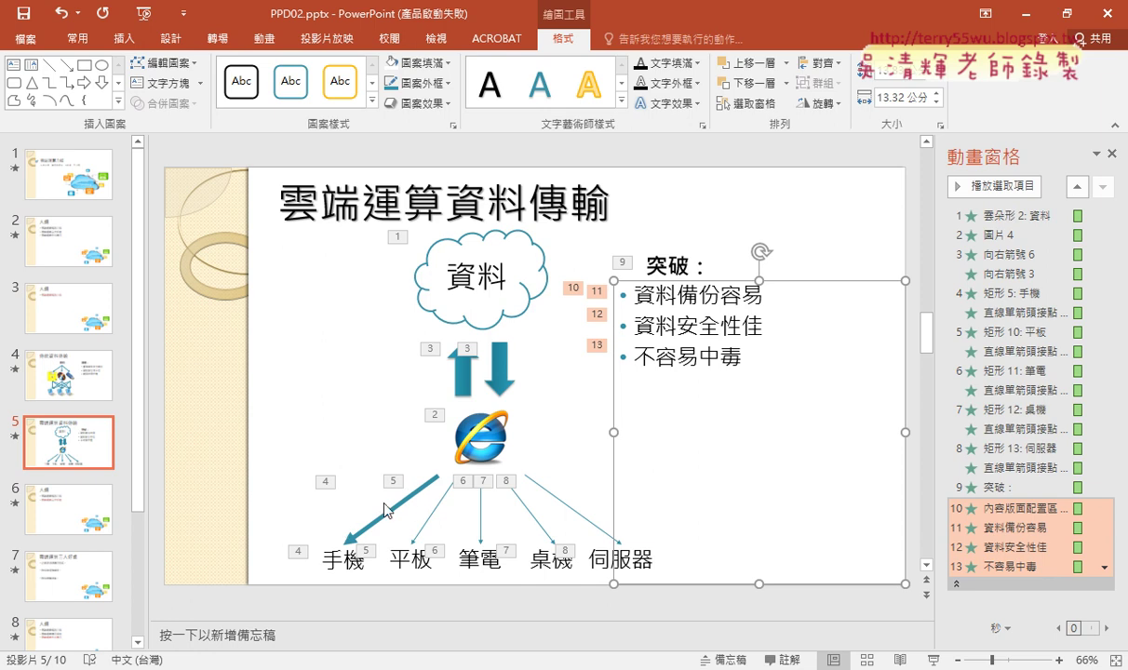
pyautogui.click(395, 509)
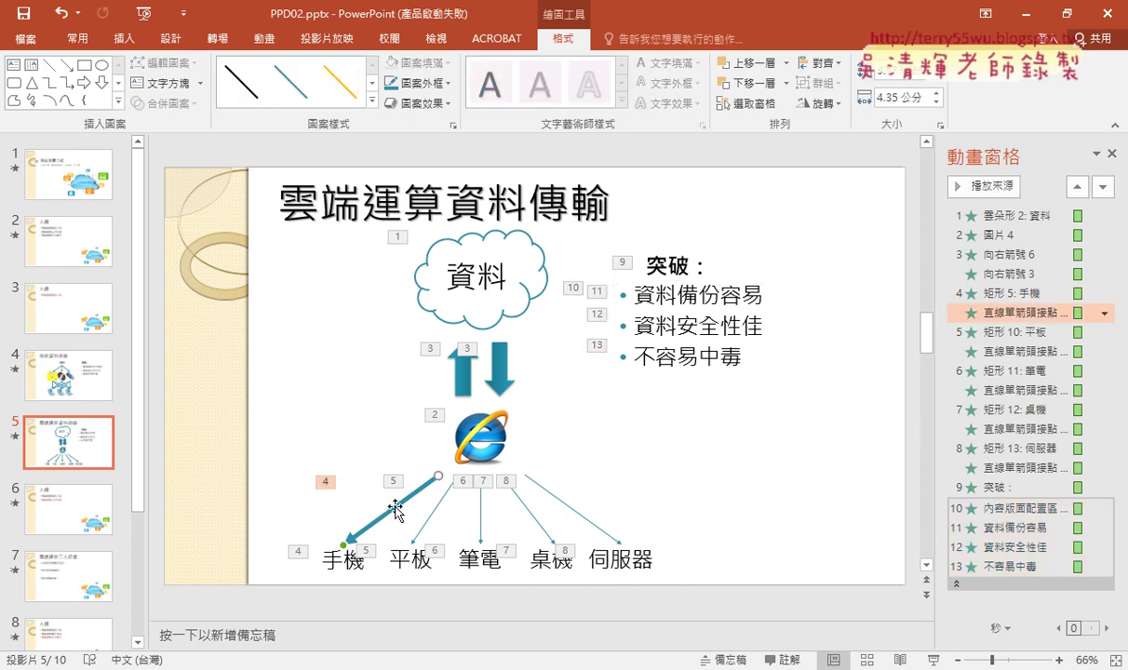
pyautogui.rightClick(396, 510)
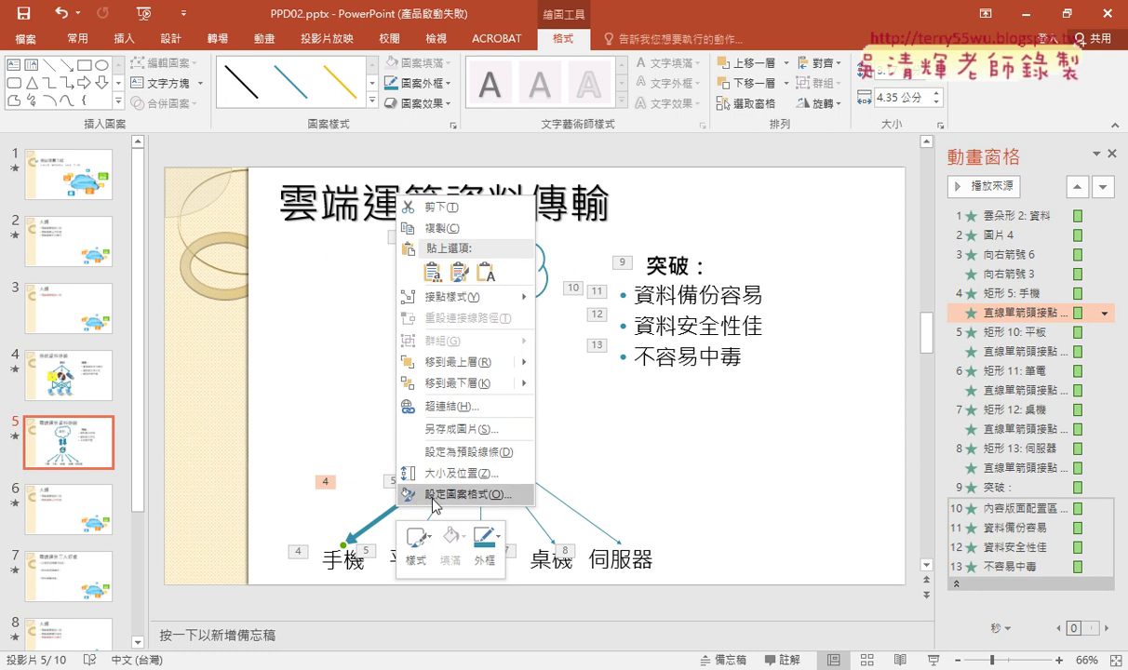
pyautogui.click(435, 495)
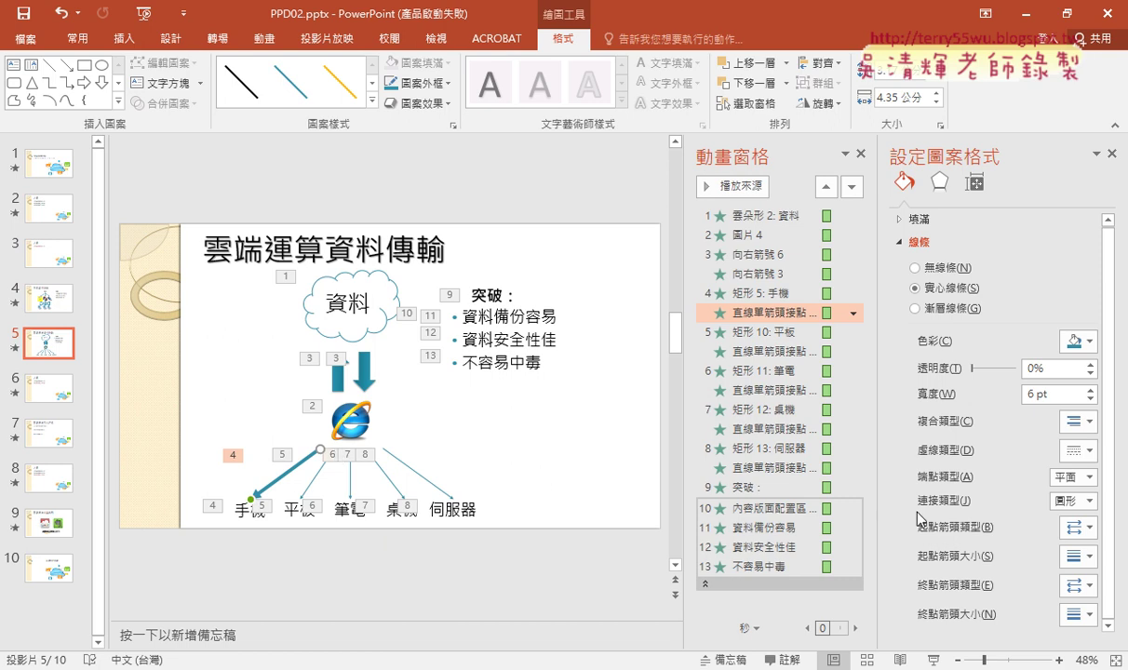
# Give the 手機 connector an arrowhead at its start point, leave the end arrowhead unchanged, and close Format Shape.
pyautogui.click(1080, 531)
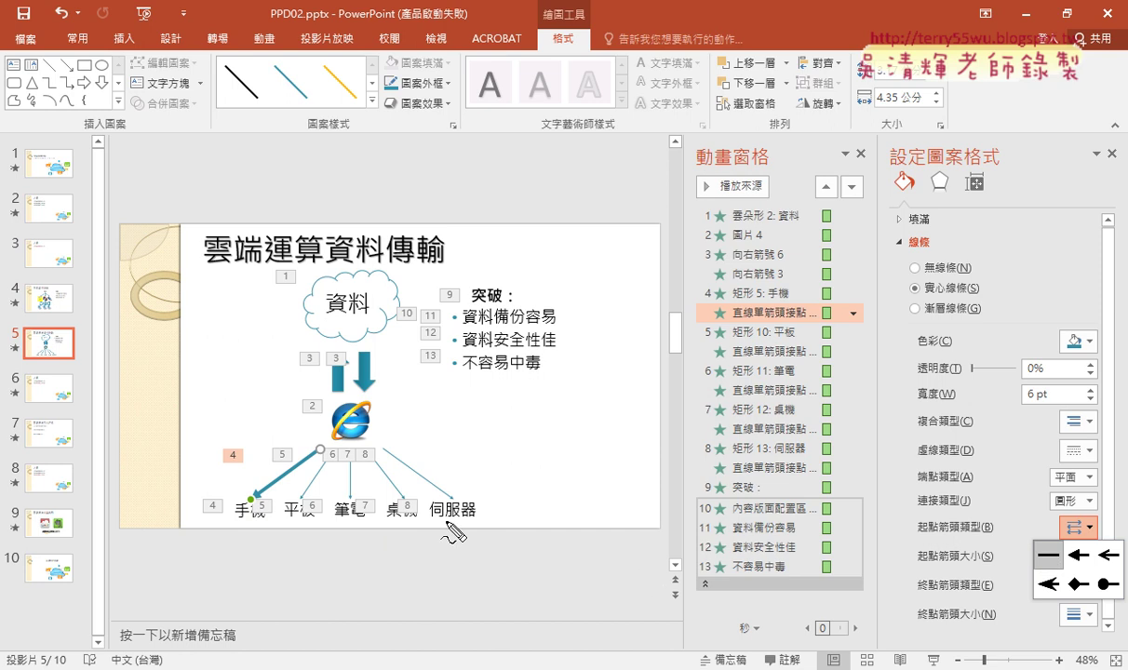
pyautogui.moveTo(332, 431); pyautogui.dragTo(328, 457)
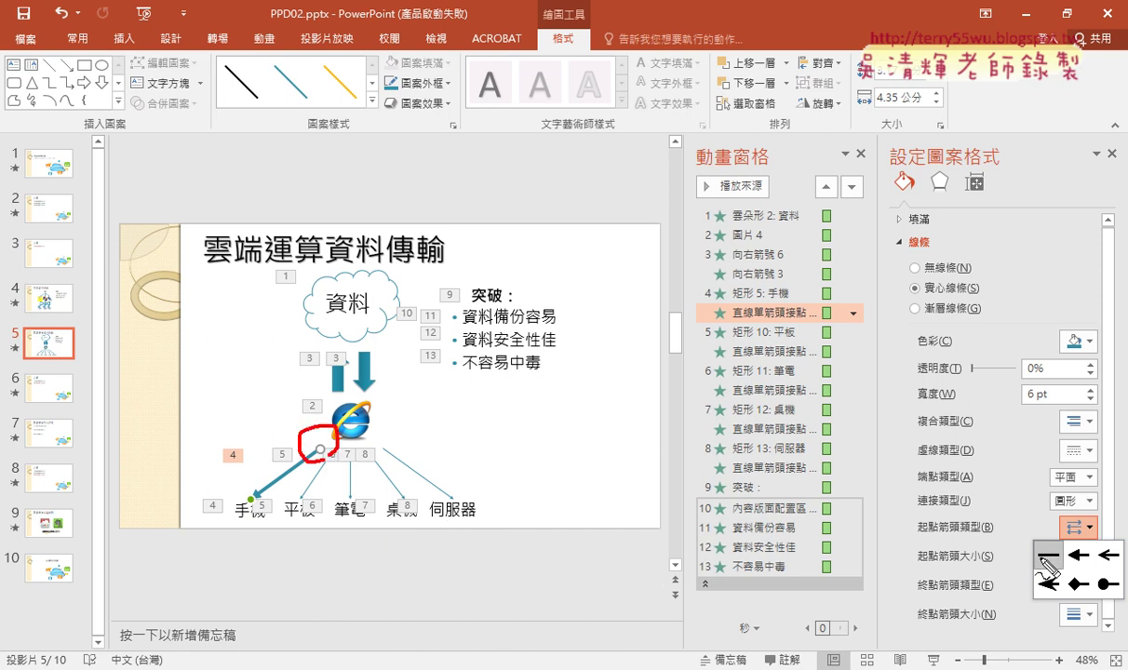
pyautogui.moveTo(1039, 556); pyautogui.dragTo(1060, 556)
pyautogui.moveTo(1094, 561)
pyautogui.mouseDown()
pyautogui.moveTo(1072, 567)
pyautogui.moveTo(1085, 568)
pyautogui.mouseUp()
pyautogui.press('Escape')
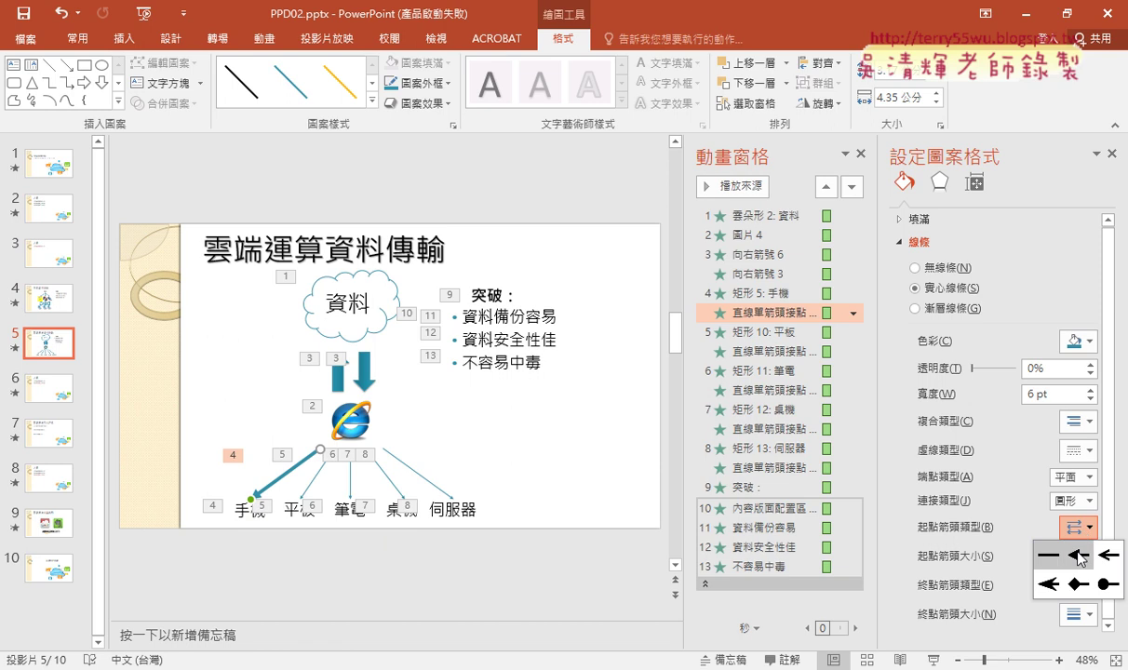
pyautogui.click(1079, 555)
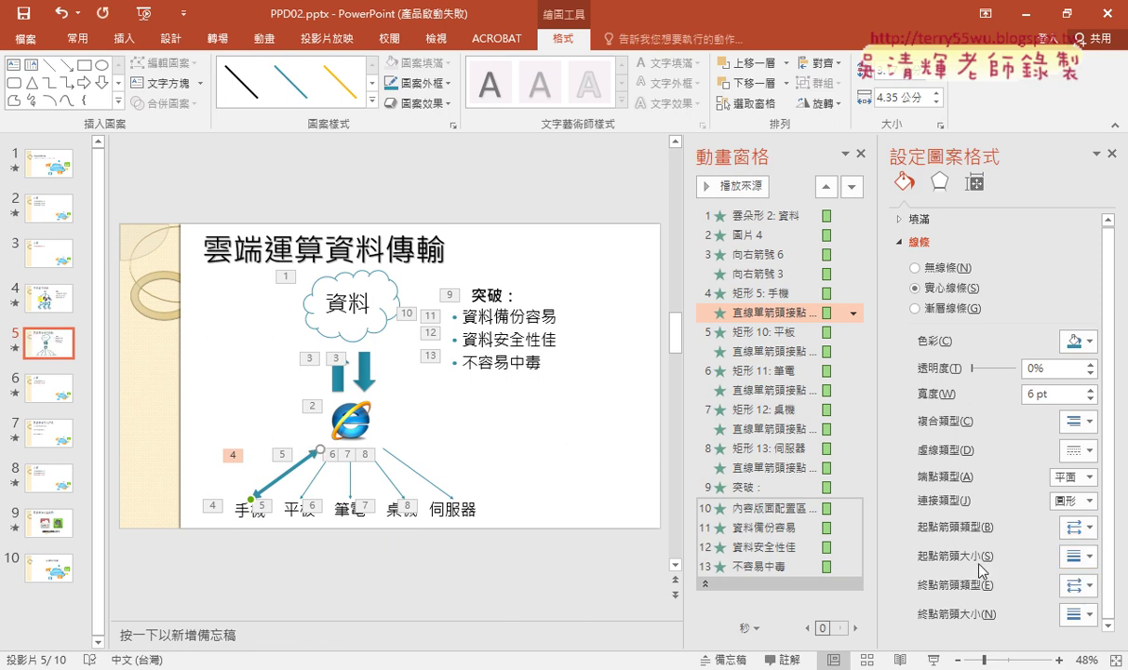
pyautogui.click(1080, 586)
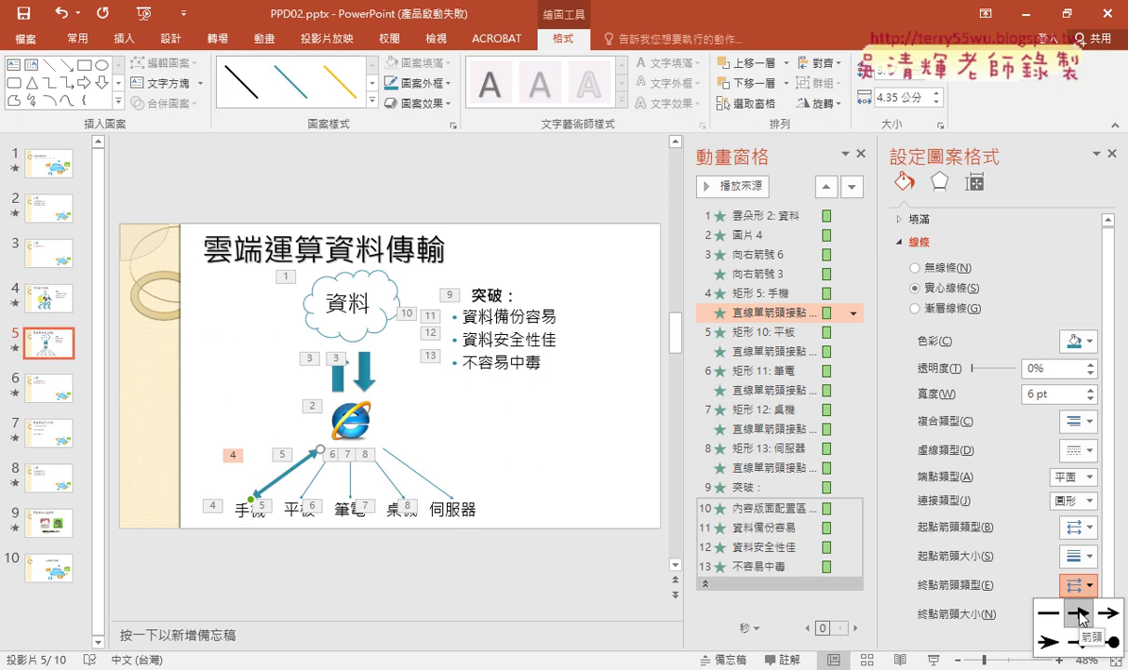
pyautogui.press('Escape')
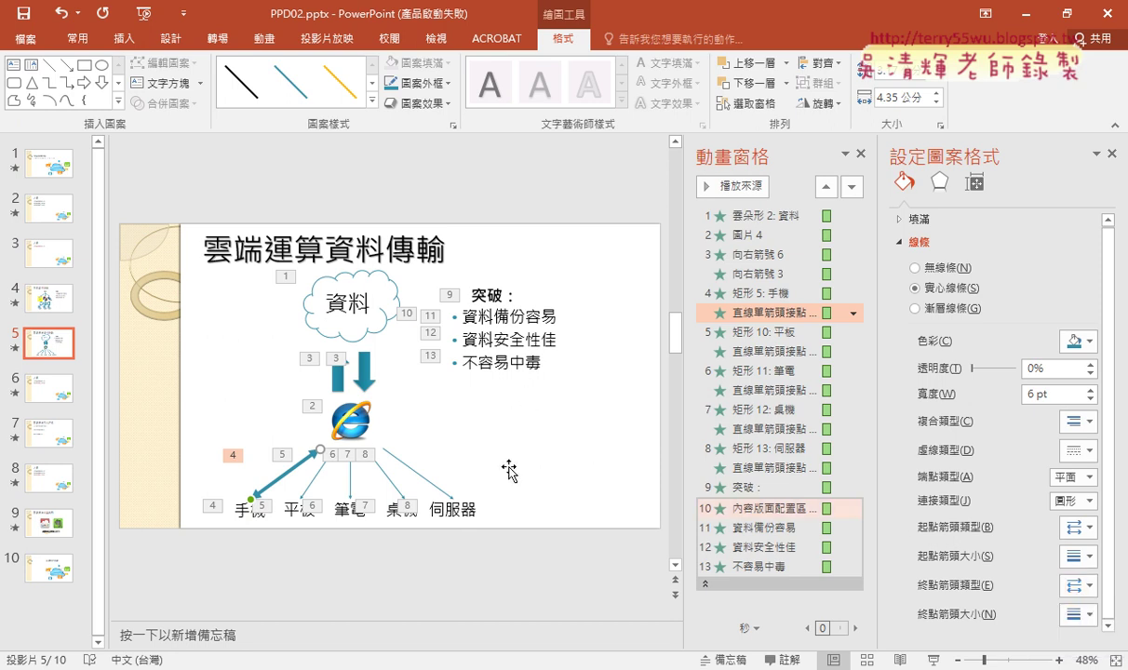
pyautogui.click(1113, 153)
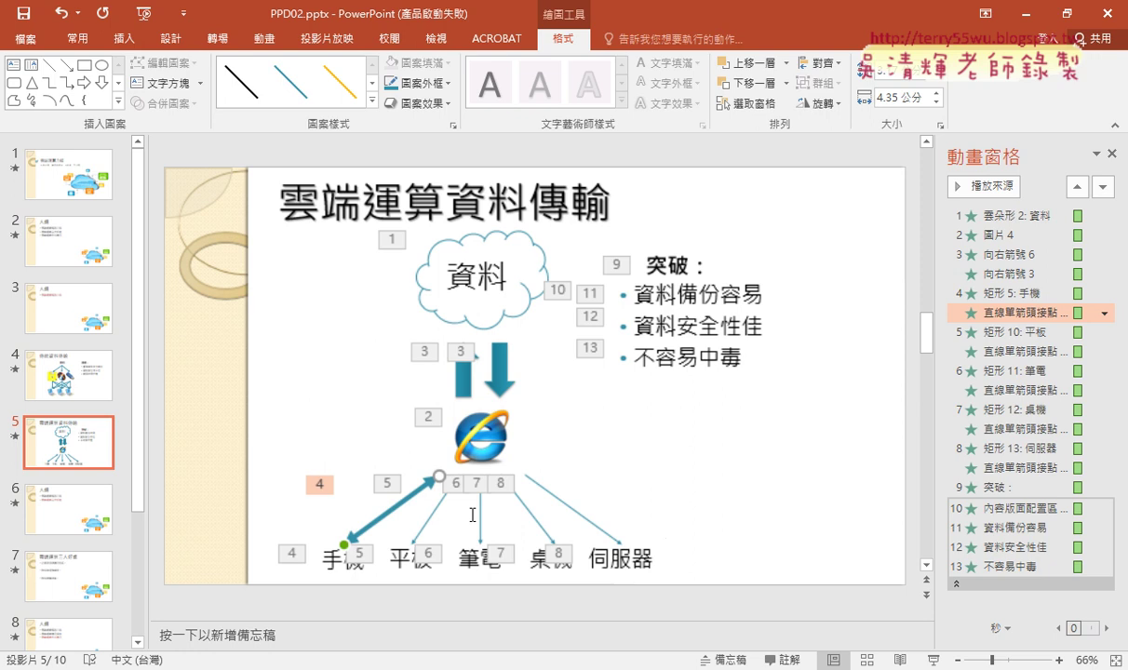
pyautogui.click(802, 479)
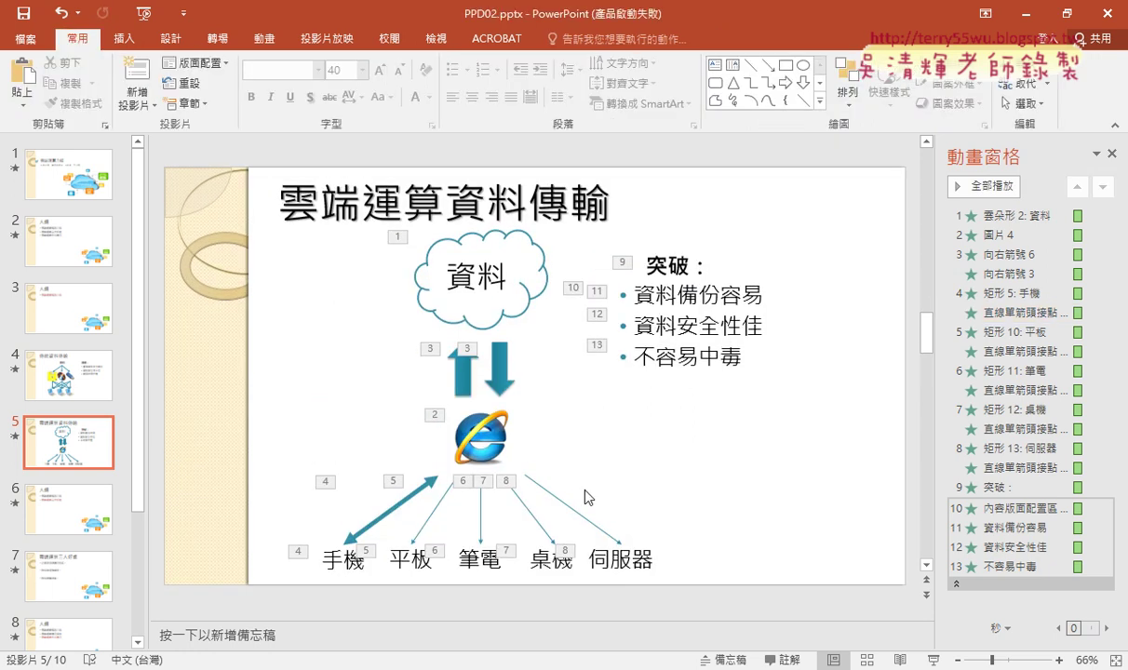
pyautogui.click(434, 511)
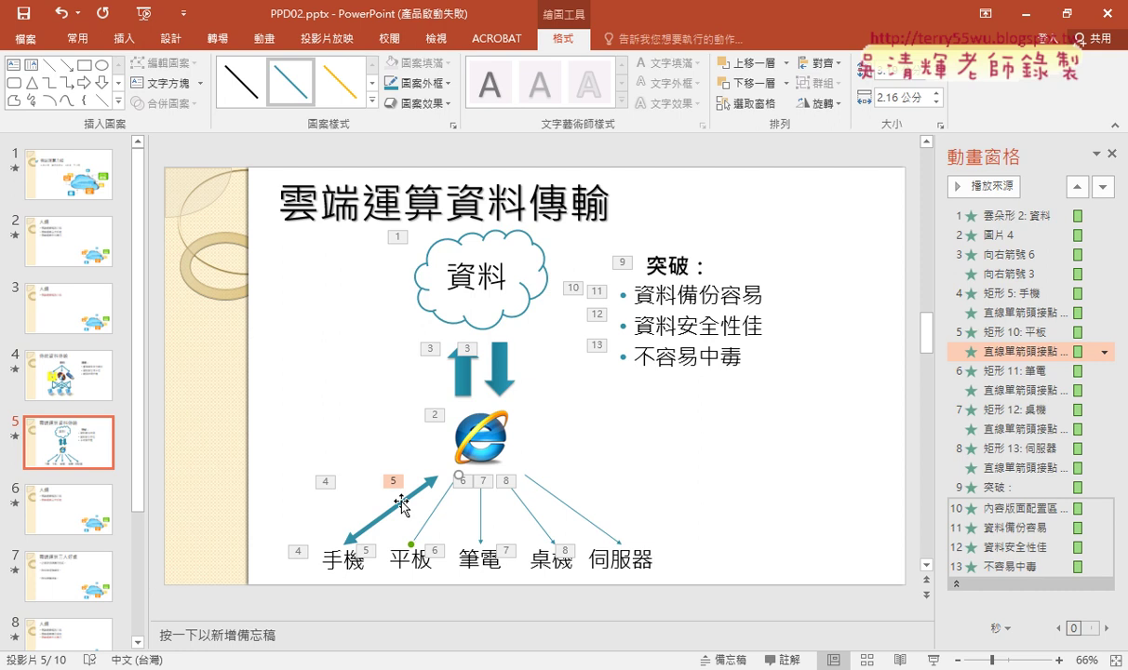
pyautogui.click(401, 508)
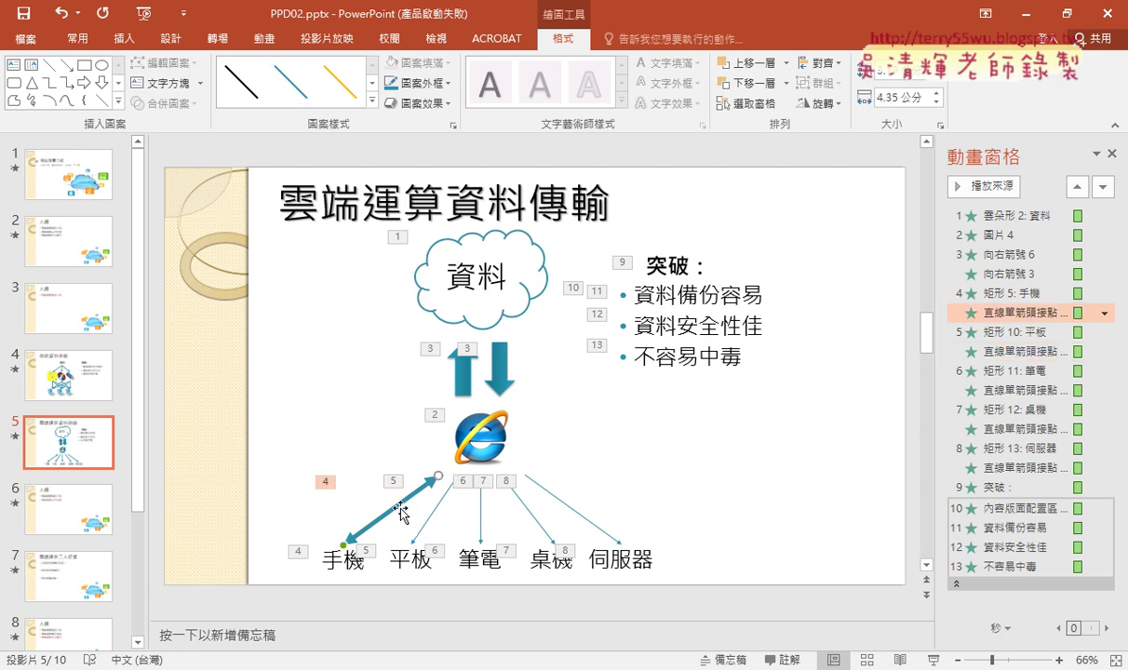
pyautogui.click(76, 41)
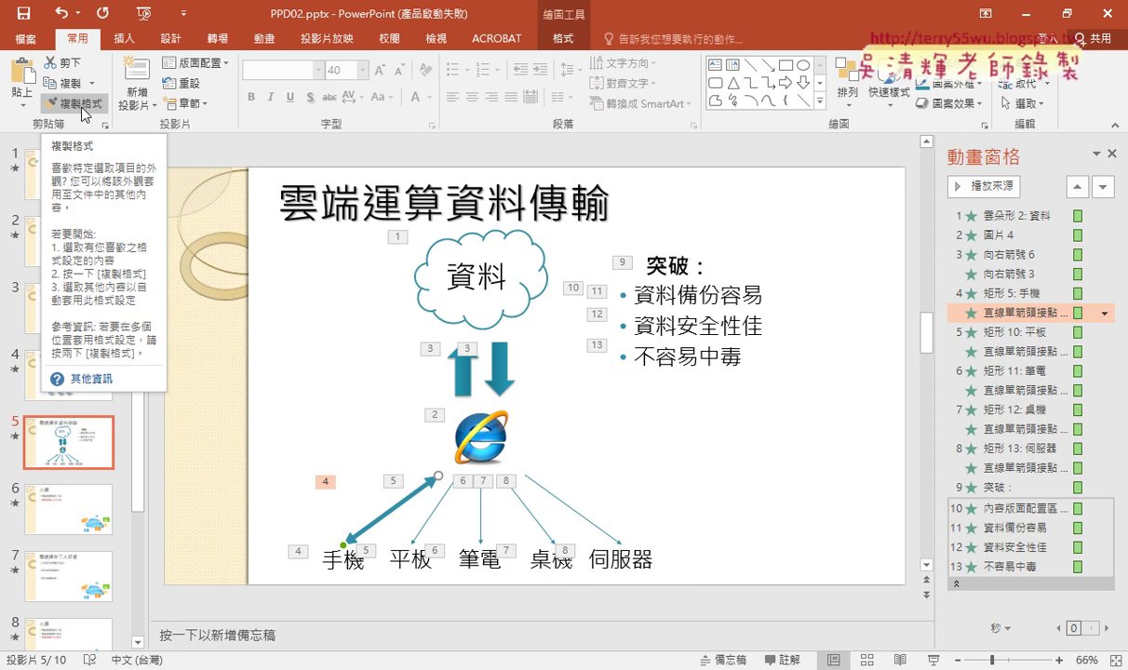
# Try copying the 手機 arrow's format onto the other connectors with Format Painter, then undo those changes.
pyautogui.click(86, 113)
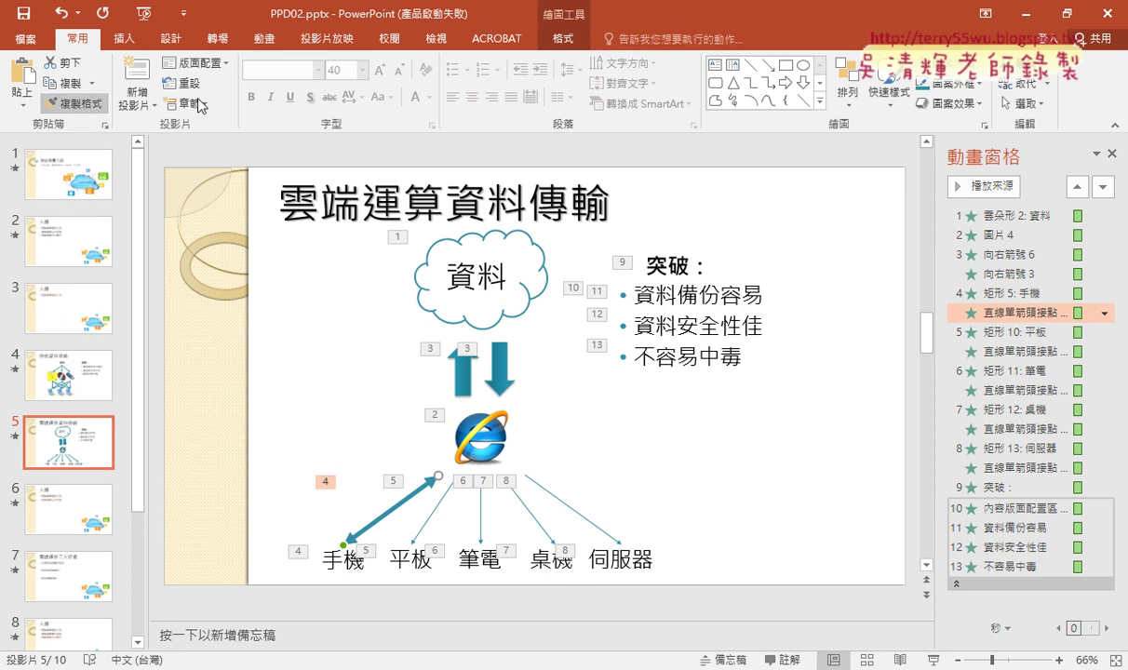
pyautogui.click(433, 512)
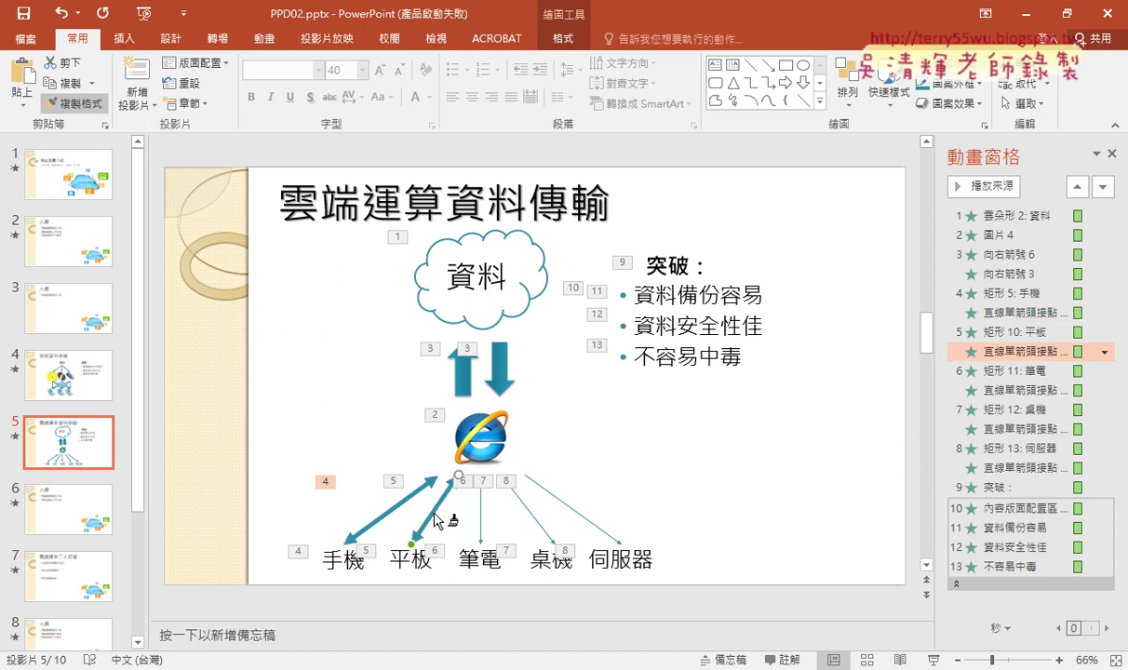
pyautogui.click(481, 515)
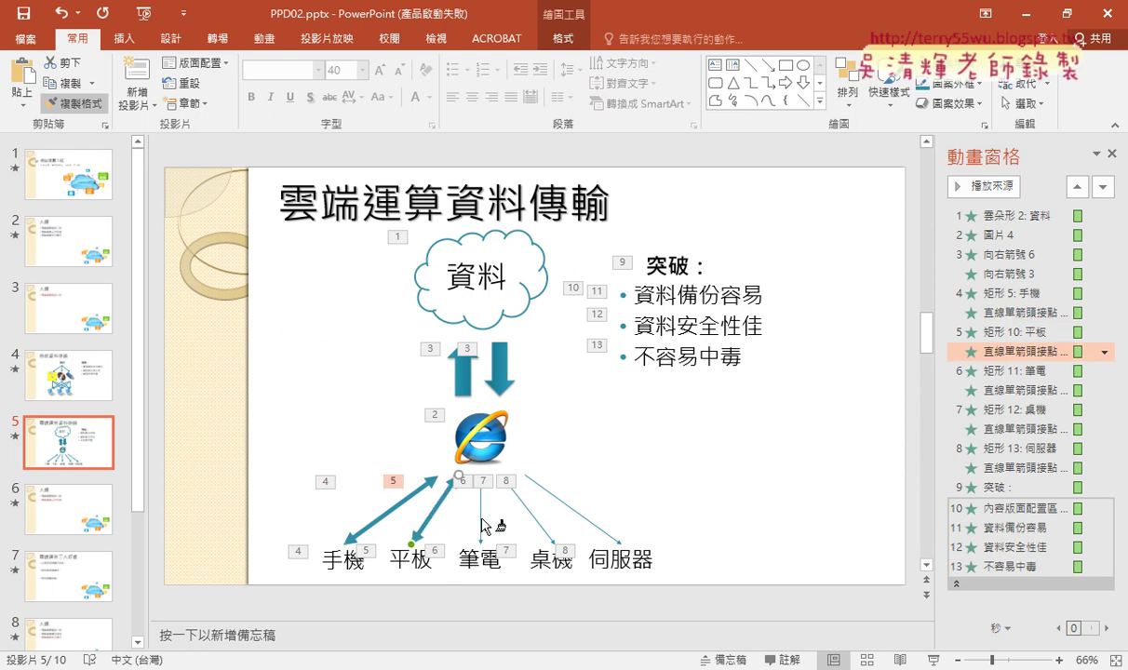
pyautogui.click(533, 520)
pyautogui.click(576, 511)
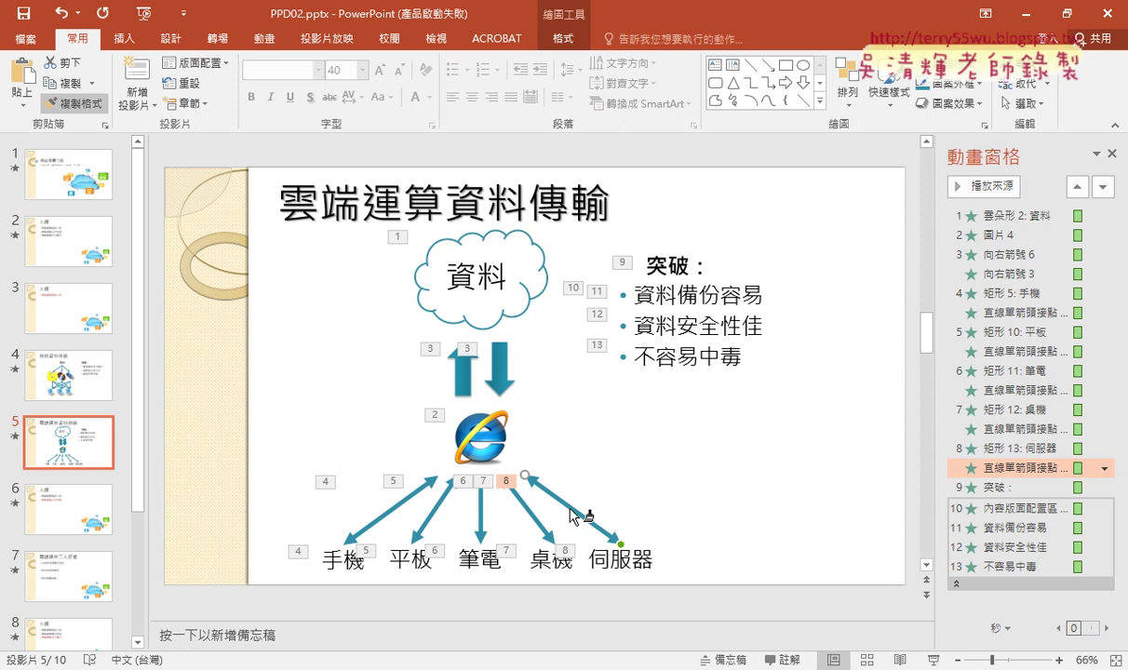
pyautogui.hotkey('ctrl', 'z')
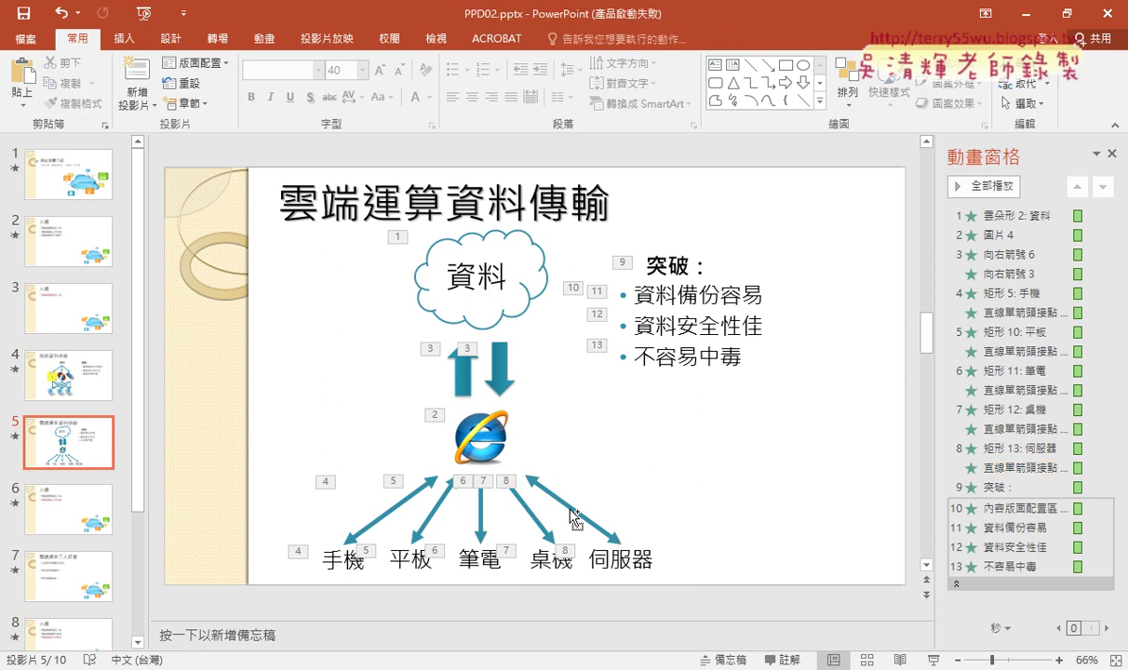
pyautogui.hotkey('ctrl', 'z')
pyautogui.hotkey('ctrl', 'z')
pyautogui.hotkey('ctrl', 'z')
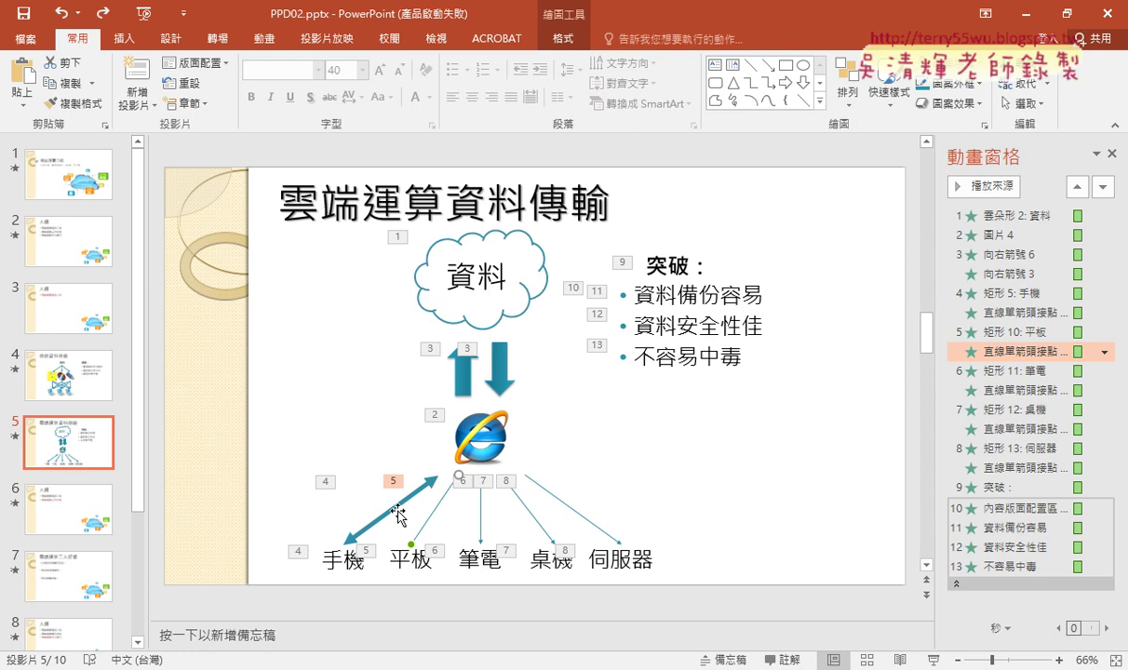
pyautogui.hotkey('ctrl', 'z')
pyautogui.click(93, 107)
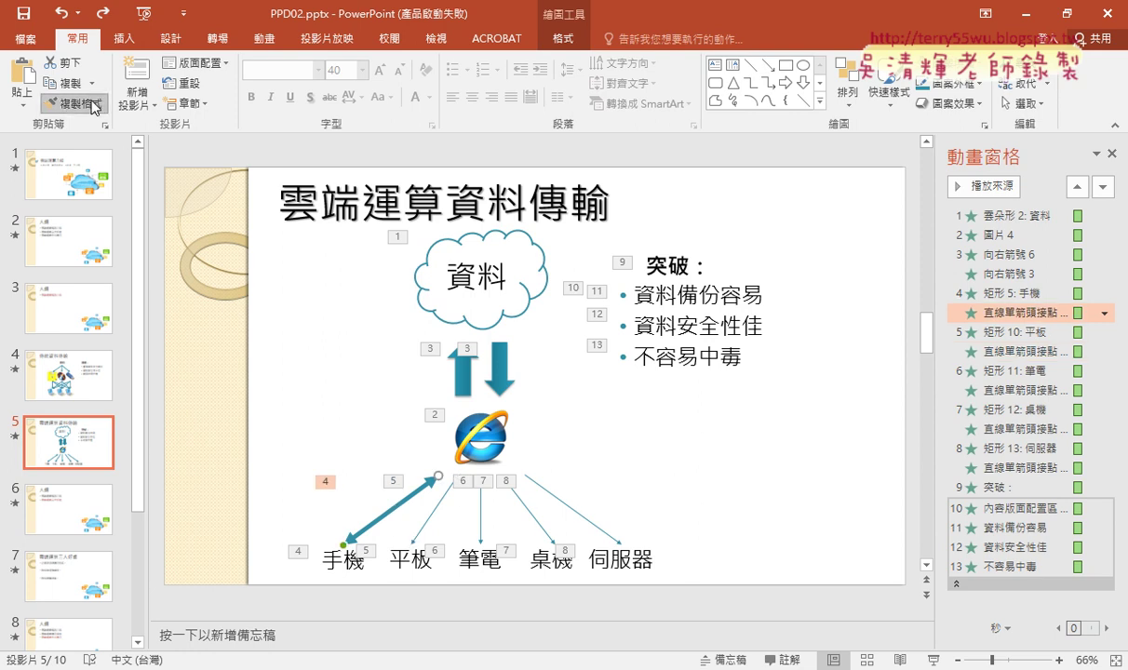
pyautogui.click(430, 518)
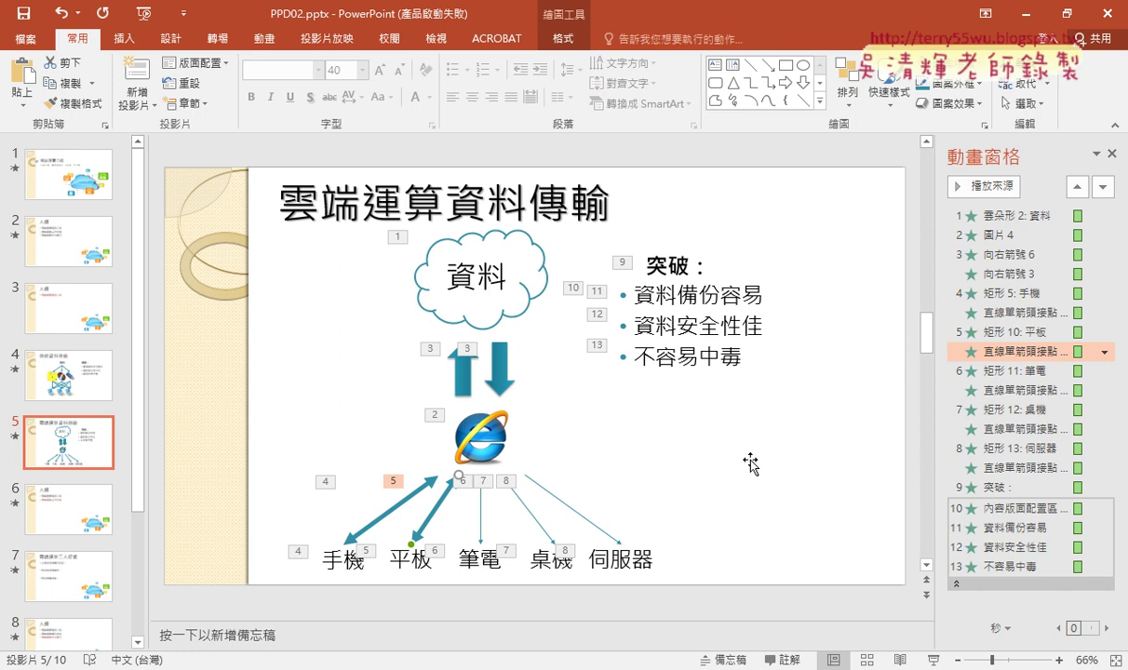
pyautogui.hotkey('ctrl', 'z')
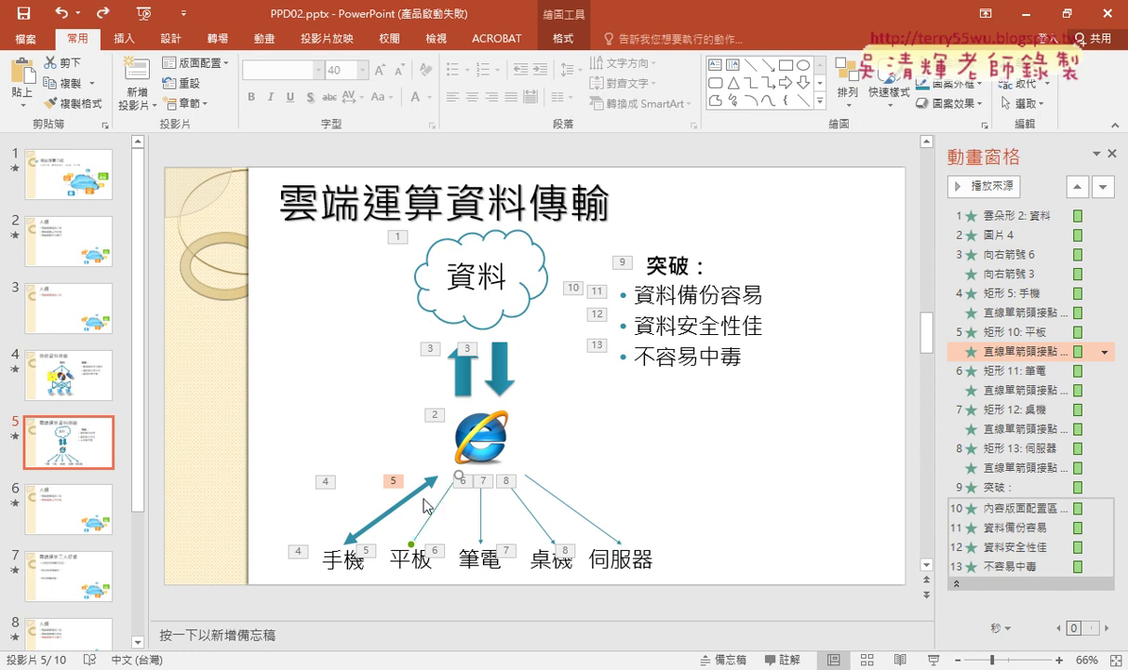
# Copy the 手機 arrow's thick double-headed style onto the 平板, 筆電, 桌機 and 伺服器 connectors.
pyautogui.click(417, 491)
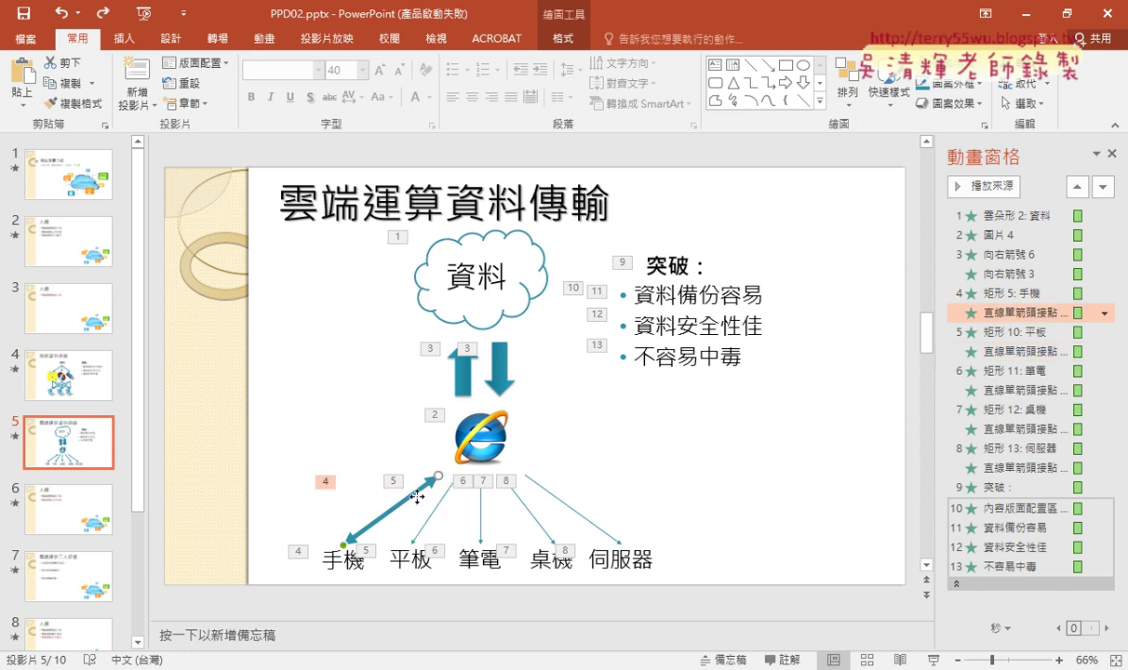
pyautogui.click(76, 104)
pyautogui.click(426, 507)
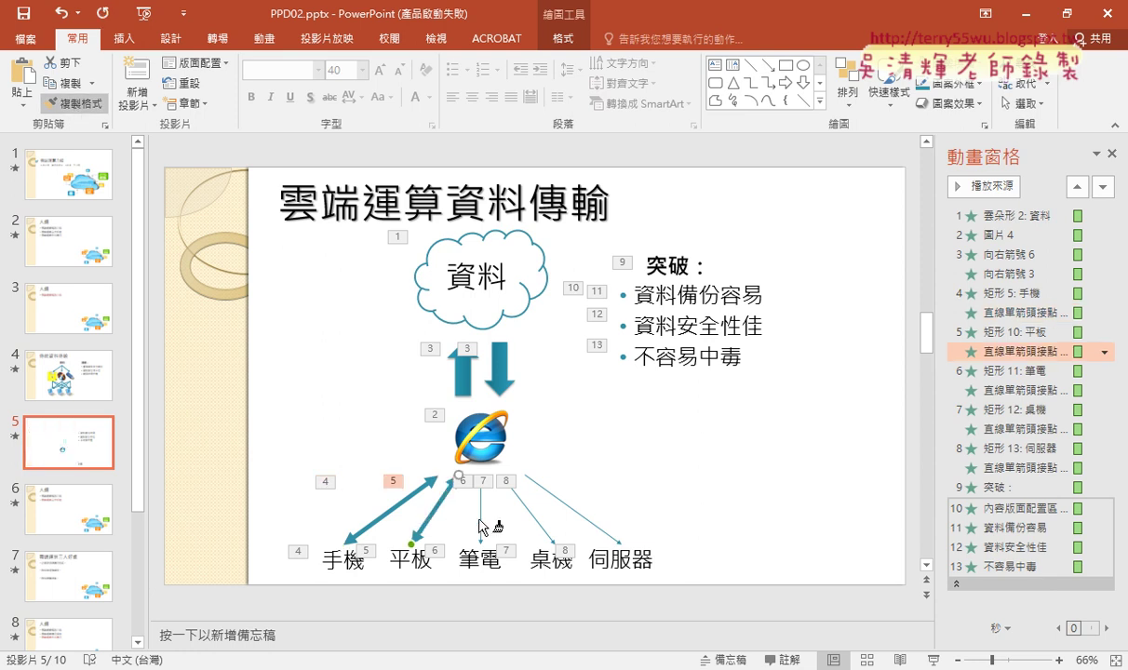
pyautogui.click(480, 523)
pyautogui.click(542, 524)
pyautogui.click(572, 514)
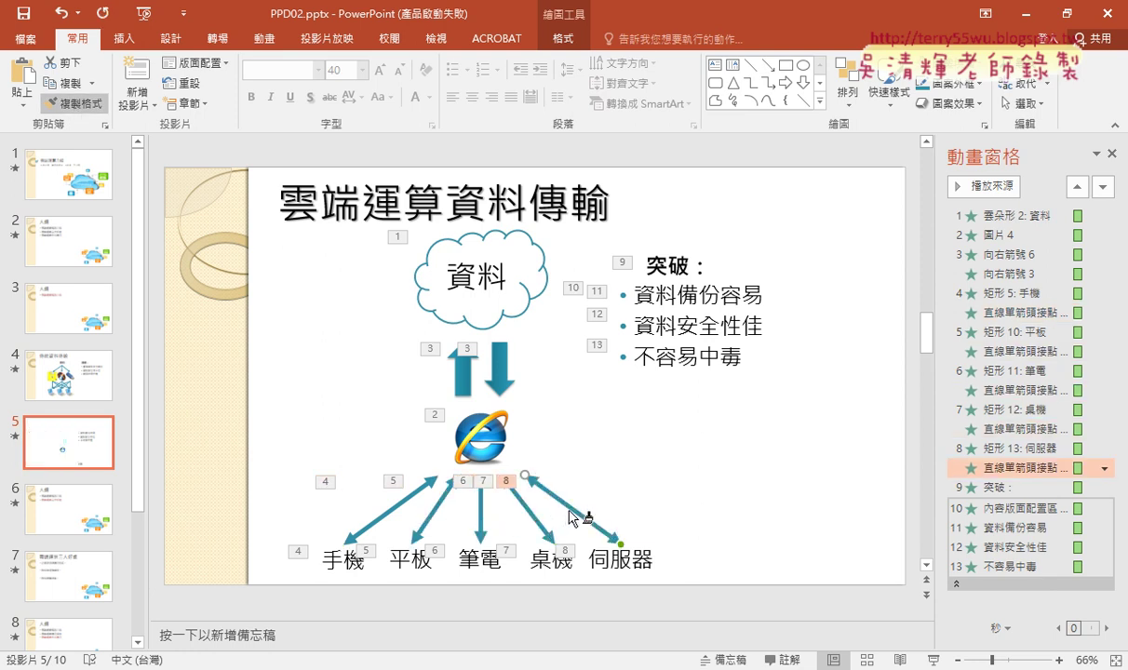